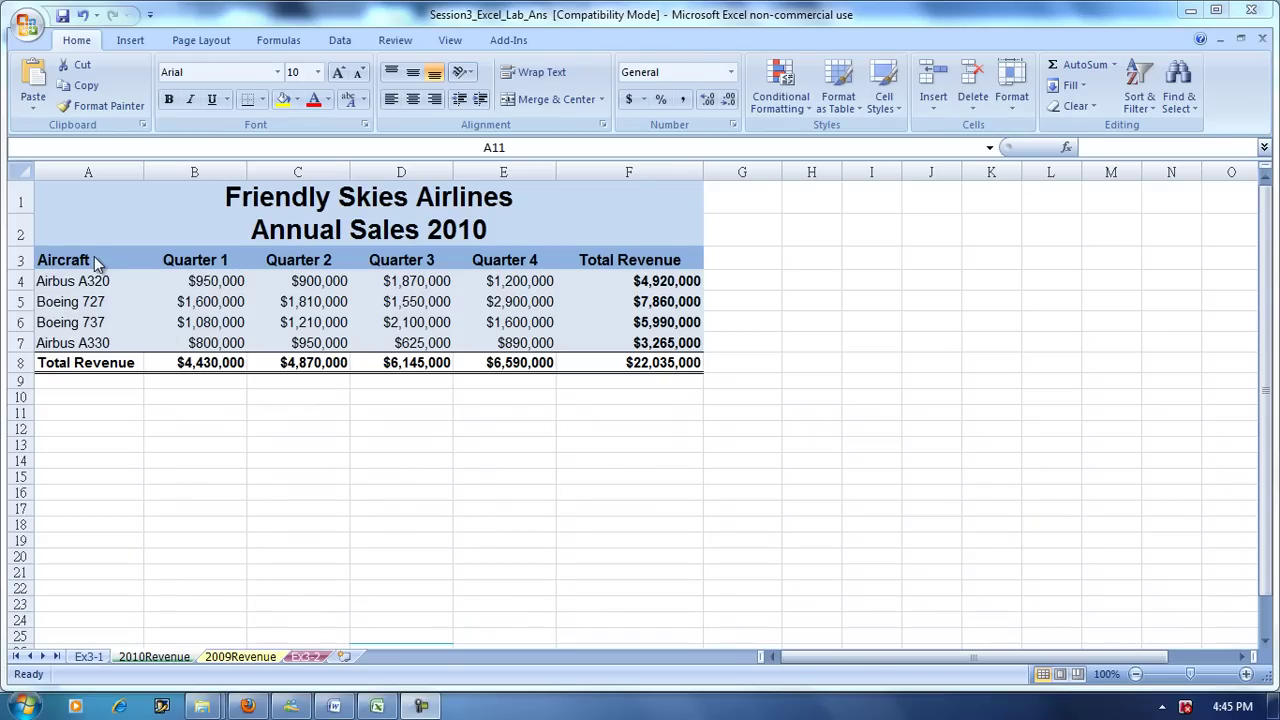
# - Select A3:E7, covering the aircraft names and the four quarterly sales columns
pyautogui.click(104, 258)
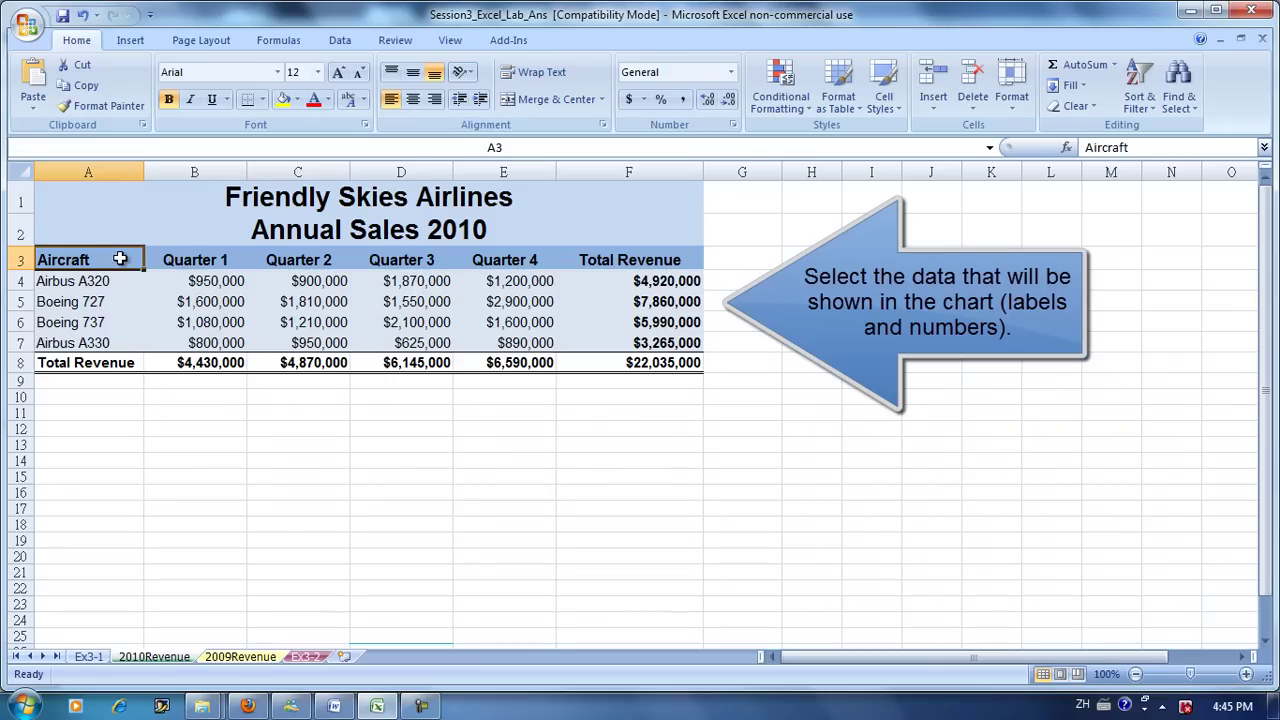
pyautogui.moveTo(120, 259)
pyautogui.mouseDown()
pyautogui.moveTo(455, 343)
pyautogui.moveTo(507, 343)
pyautogui.mouseUp()
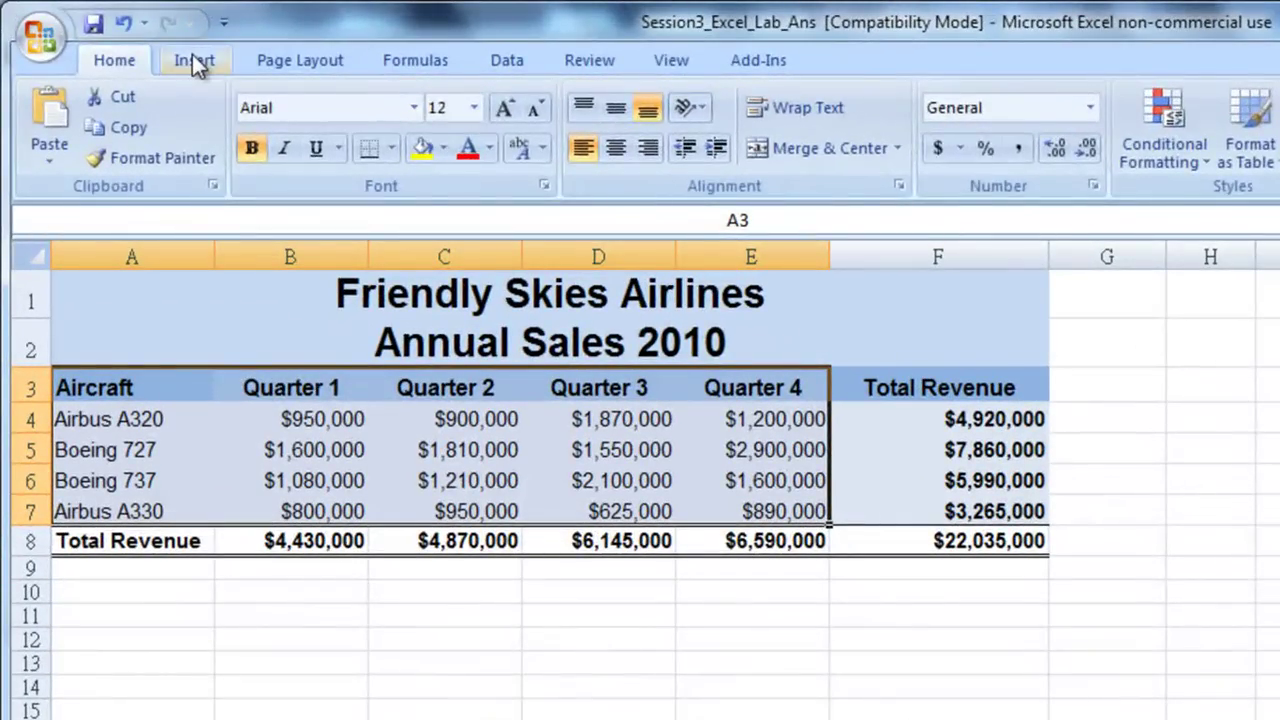
# - Insert a Stacked Cylinder column chart of the selected quarterly sales
pyautogui.click(195, 62)
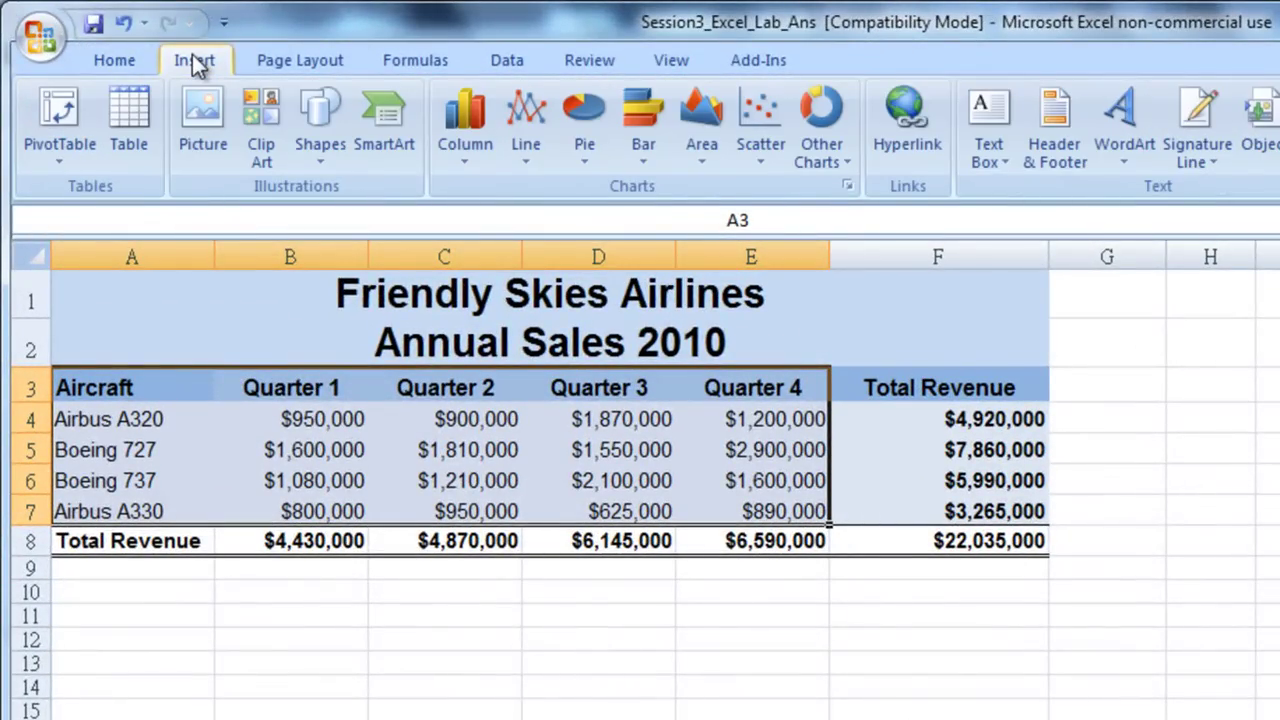
pyautogui.click(453, 153)
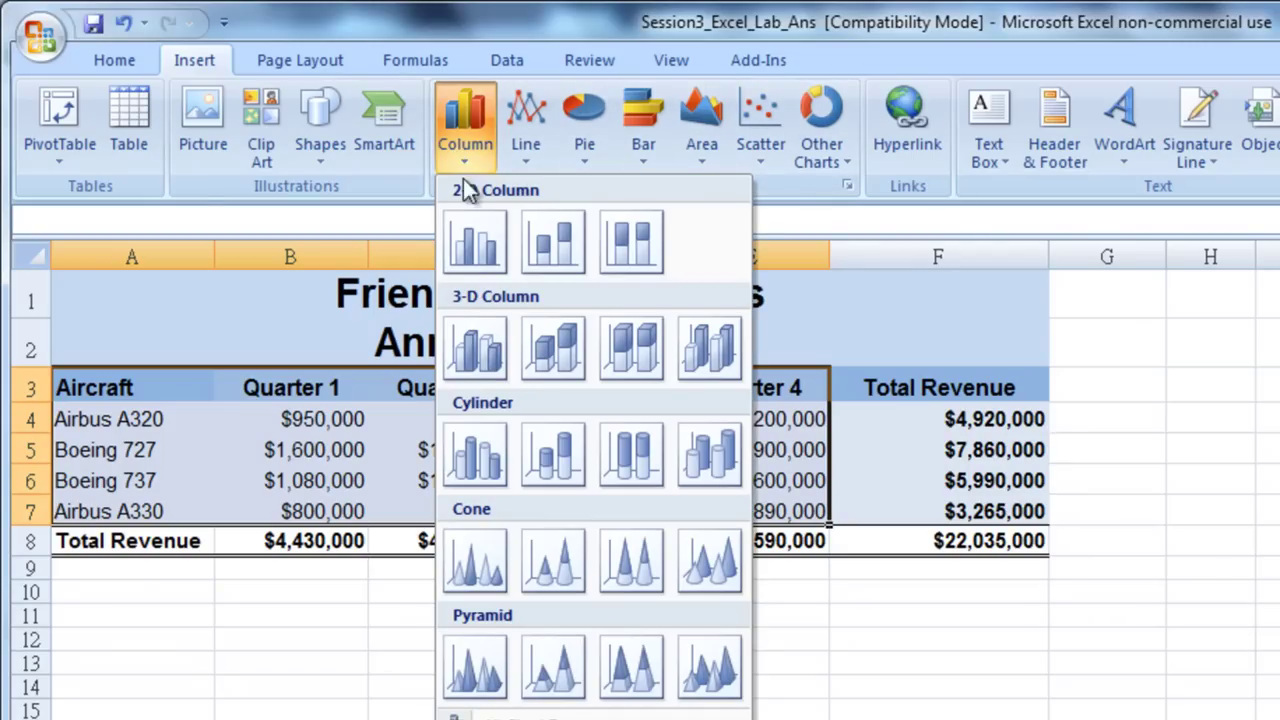
pyautogui.click(553, 456)
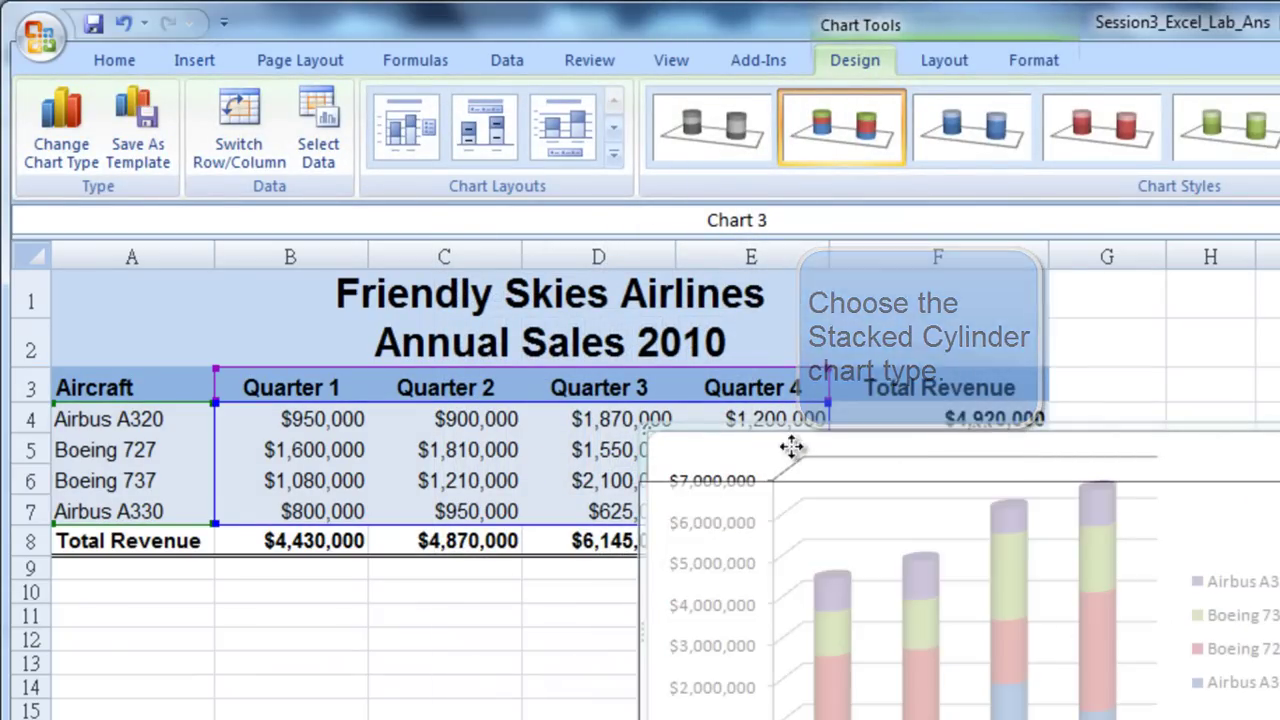
# - Move the cylinder chart below the sales table, around row 10, and widen it to the right
pyautogui.moveTo(791, 447); pyautogui.dragTo(202, 583)
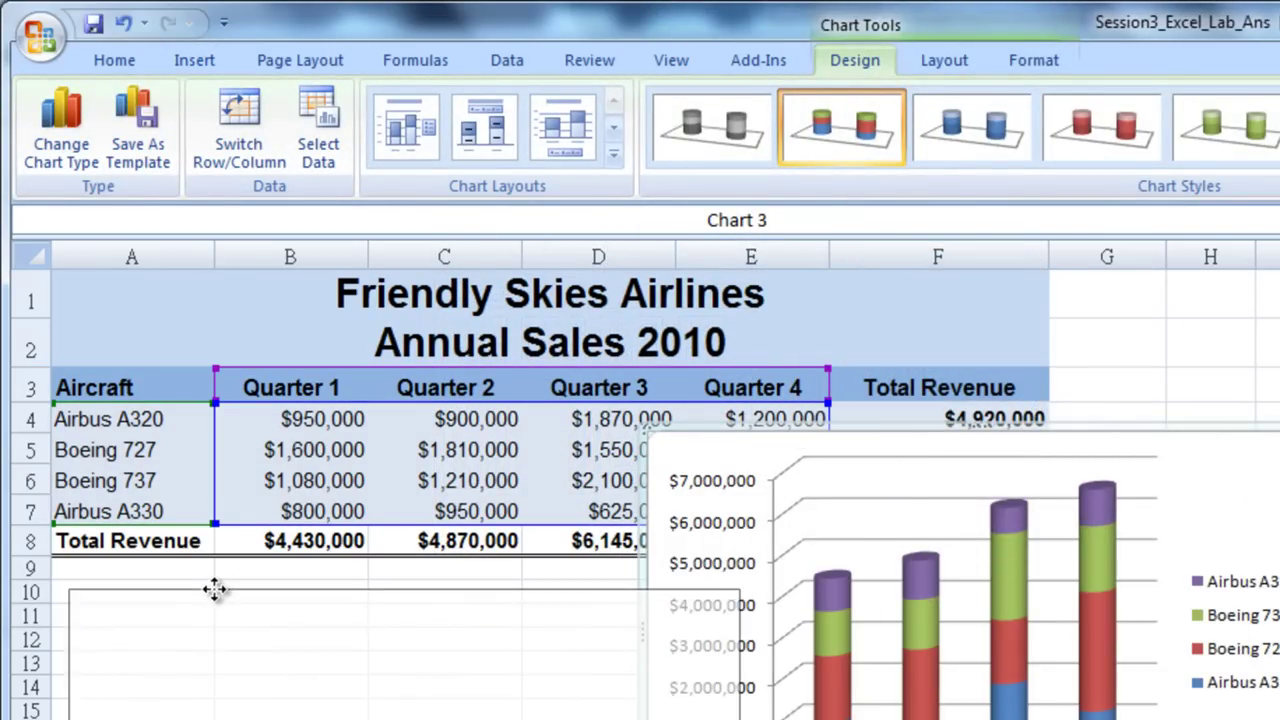
pyautogui.moveTo(202, 583); pyautogui.dragTo(202, 583)
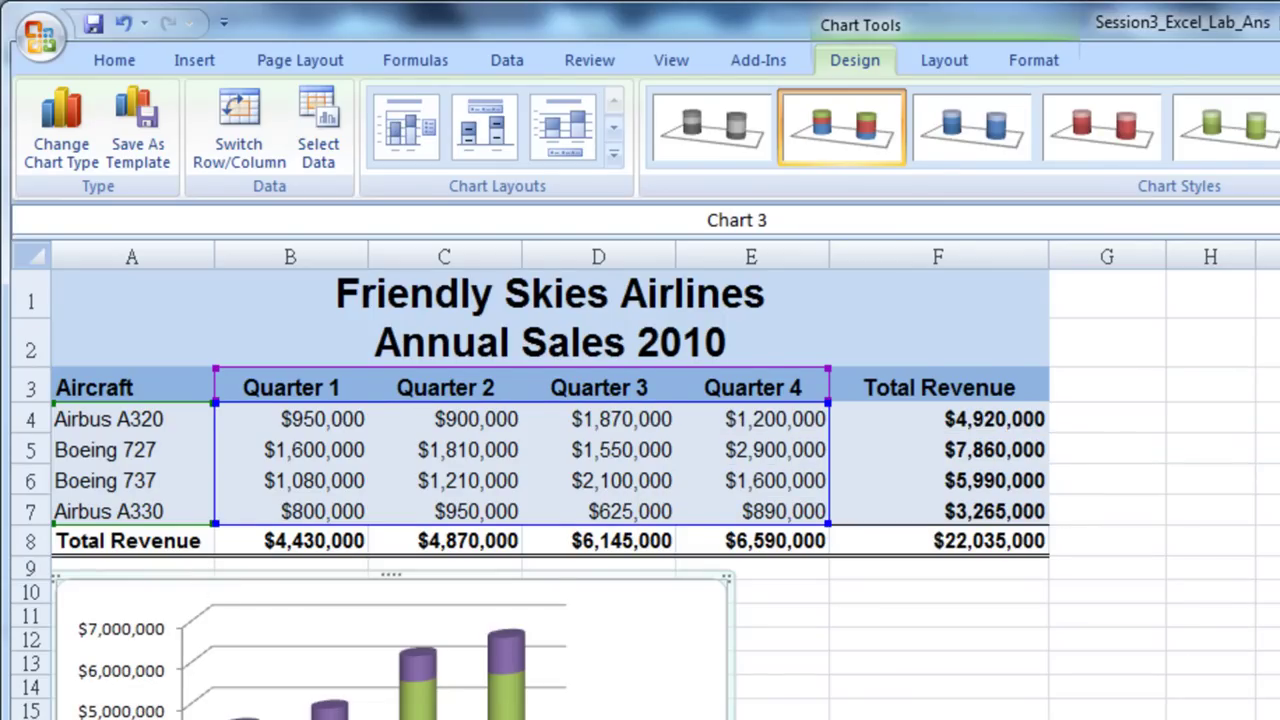
pyautogui.scroll(-1, 640, 500)
pyautogui.scroll(-1, 640, 500)
pyautogui.scroll(-1, 640, 500)
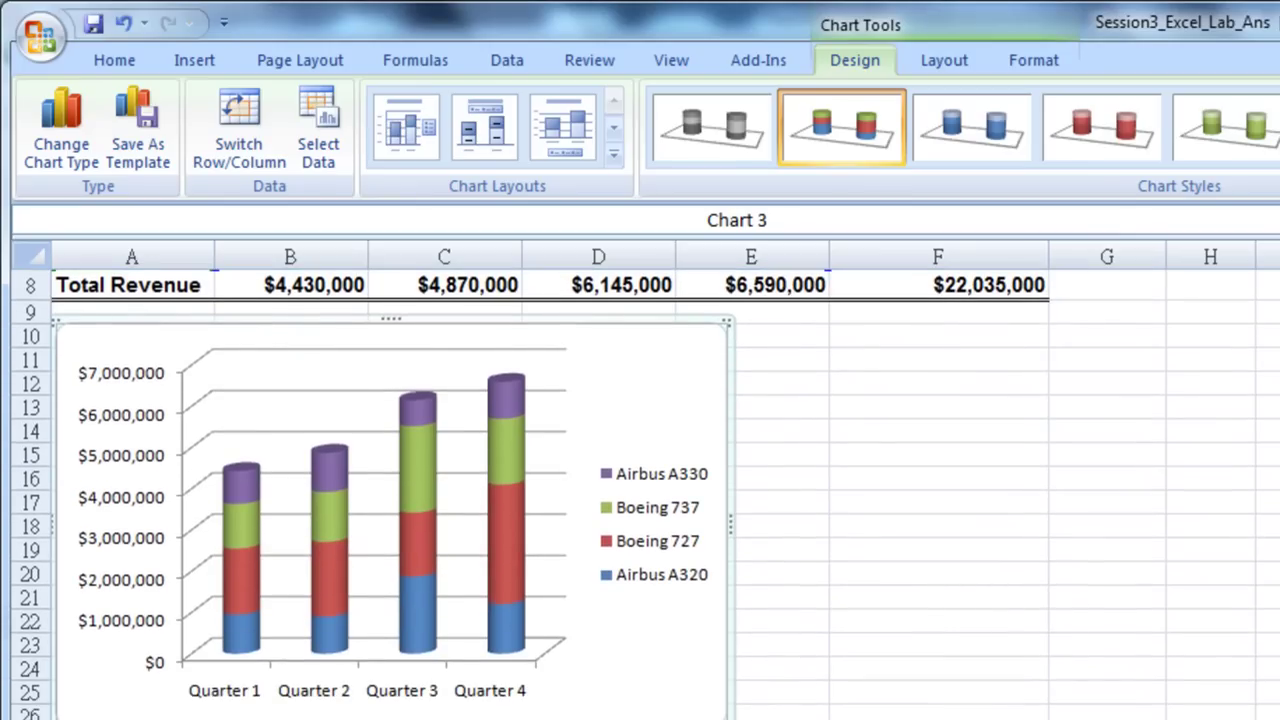
pyautogui.moveTo(730, 714); pyautogui.dragTo(1050, 716)
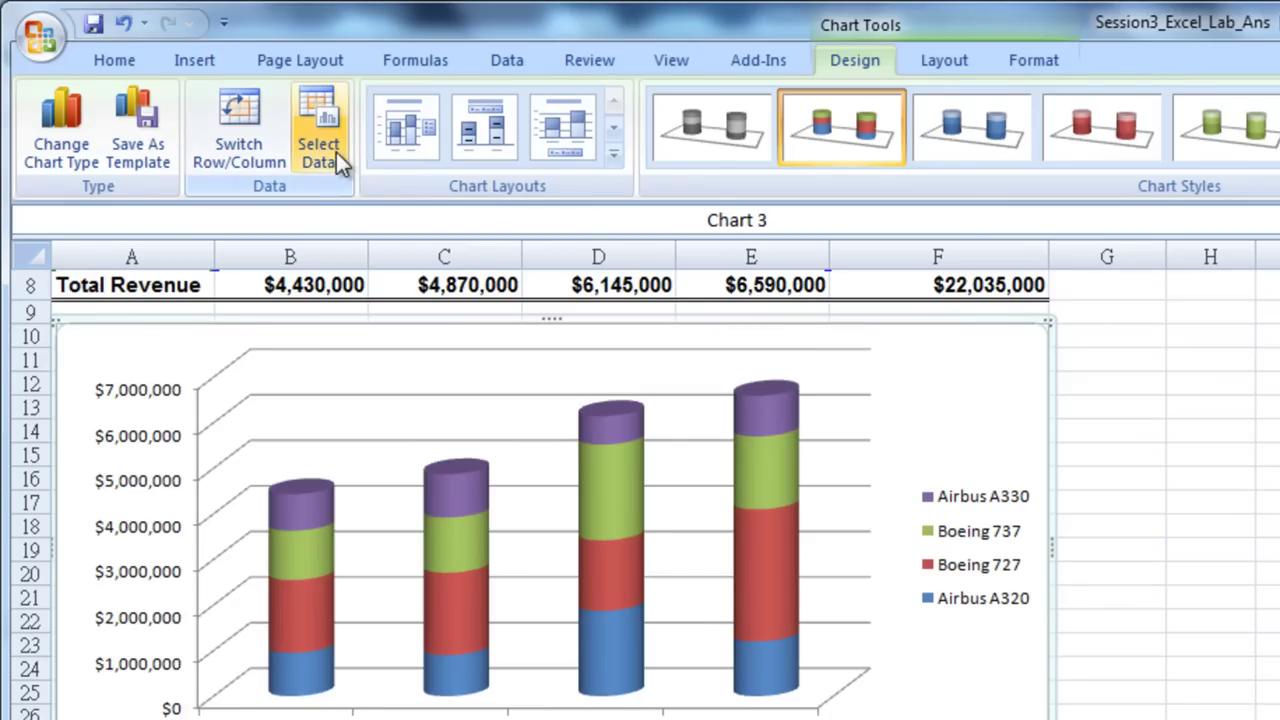
# - Switch rows/columns, apply Chart Layout 1, and title it 'Sales Comparison by Aircraft and by Quarter'
pyautogui.click(245, 155)
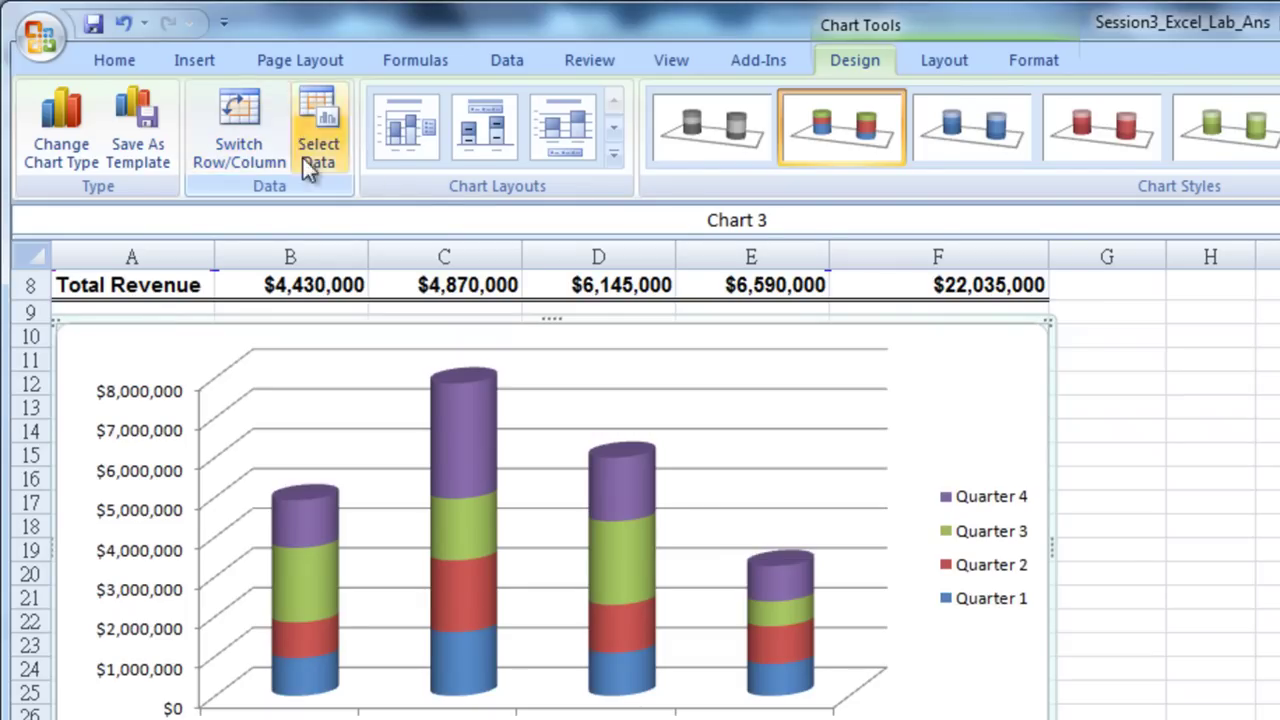
pyautogui.click(424, 148)
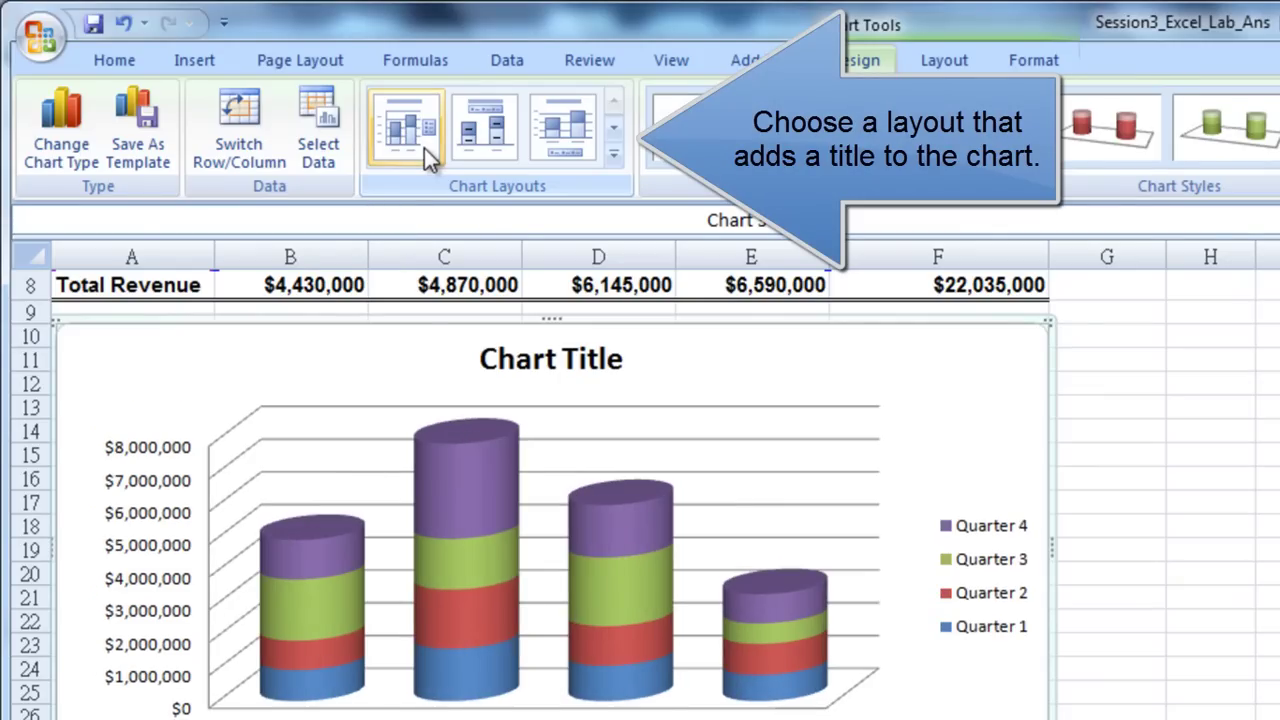
pyautogui.click(551, 357)
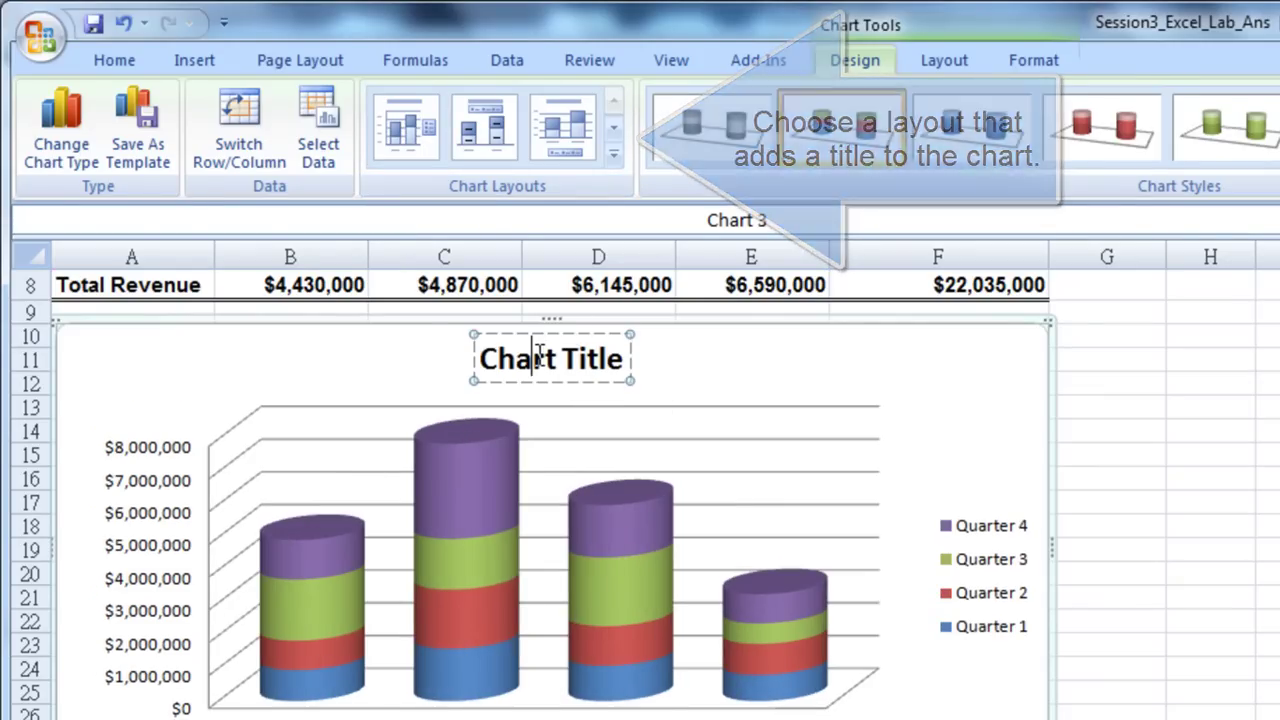
pyautogui.moveTo(484, 357); pyautogui.dragTo(612, 357)
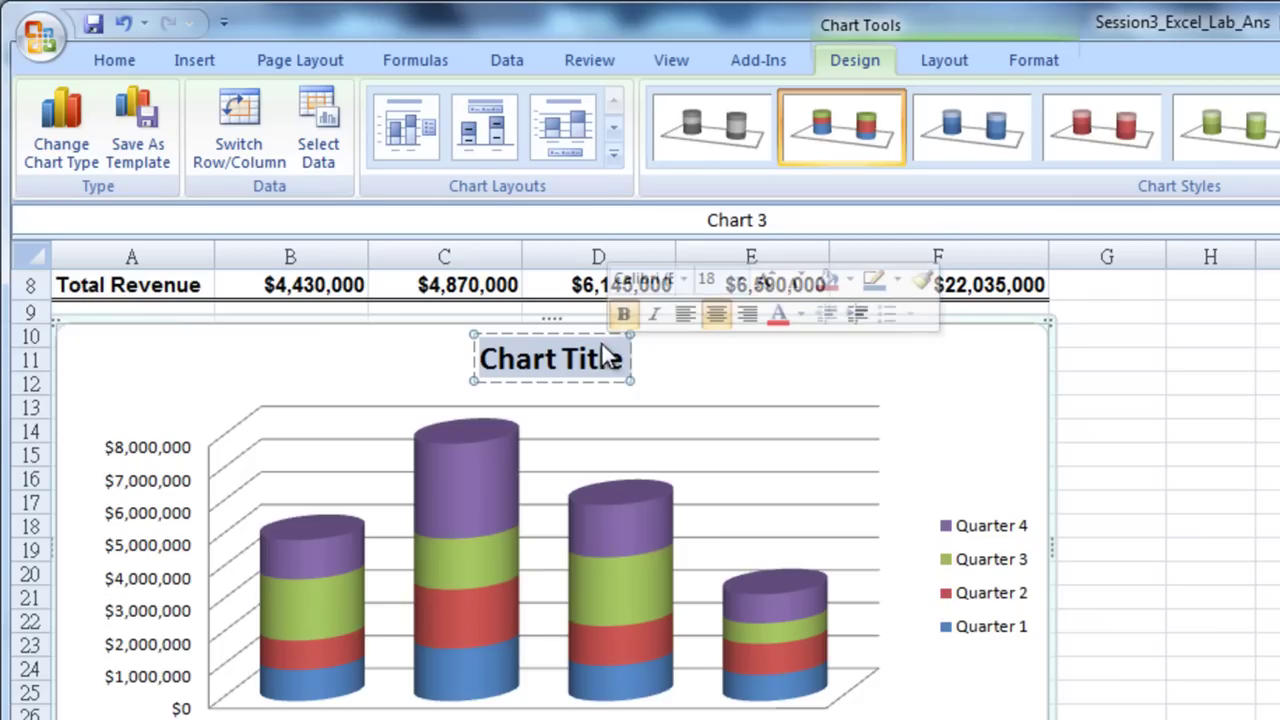
pyautogui.write('Sales Comparison by Aircraft and by Quarter')
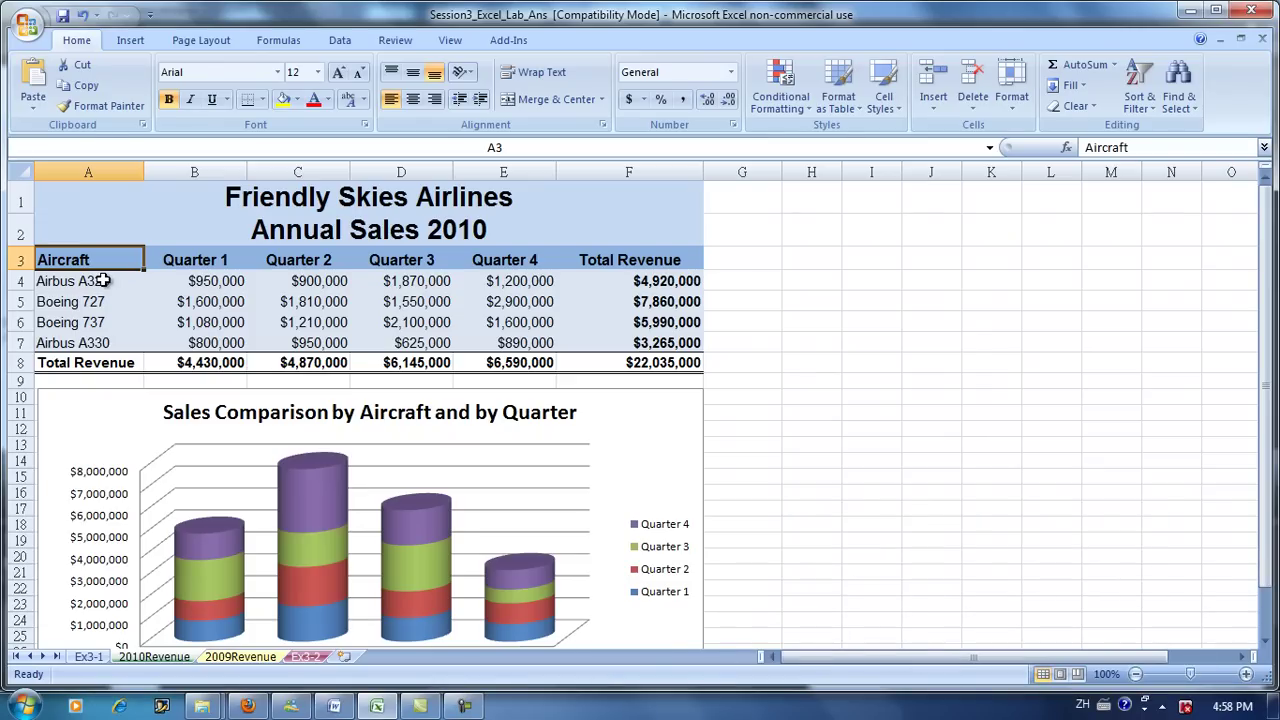
# - Select aircraft names A4:A7 plus, with Ctrl, total revenues F4:F7
pyautogui.moveTo(103, 281); pyautogui.dragTo(103, 336)
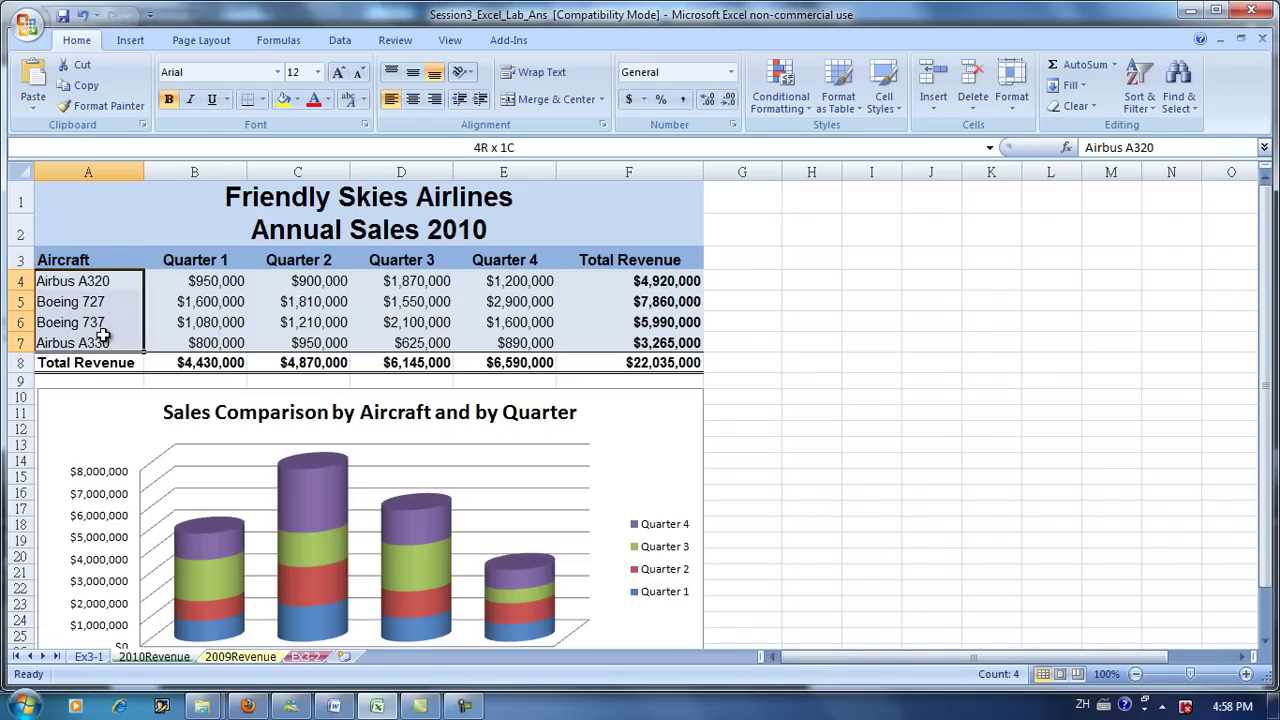
pyautogui.keyDown('ctrl'); pyautogui.click(642, 276); pyautogui.keyUp('ctrl')
pyautogui.moveTo(642, 276); pyautogui.dragTo(642, 343)
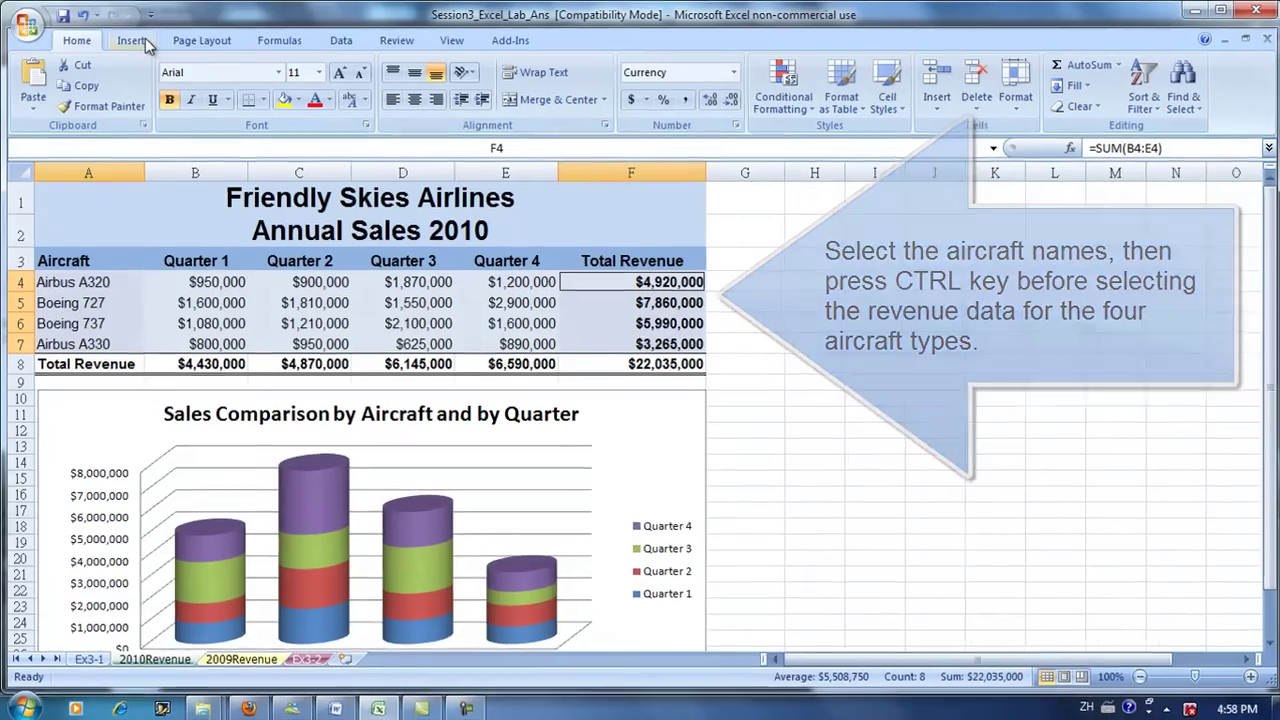
pyautogui.click(138, 40)
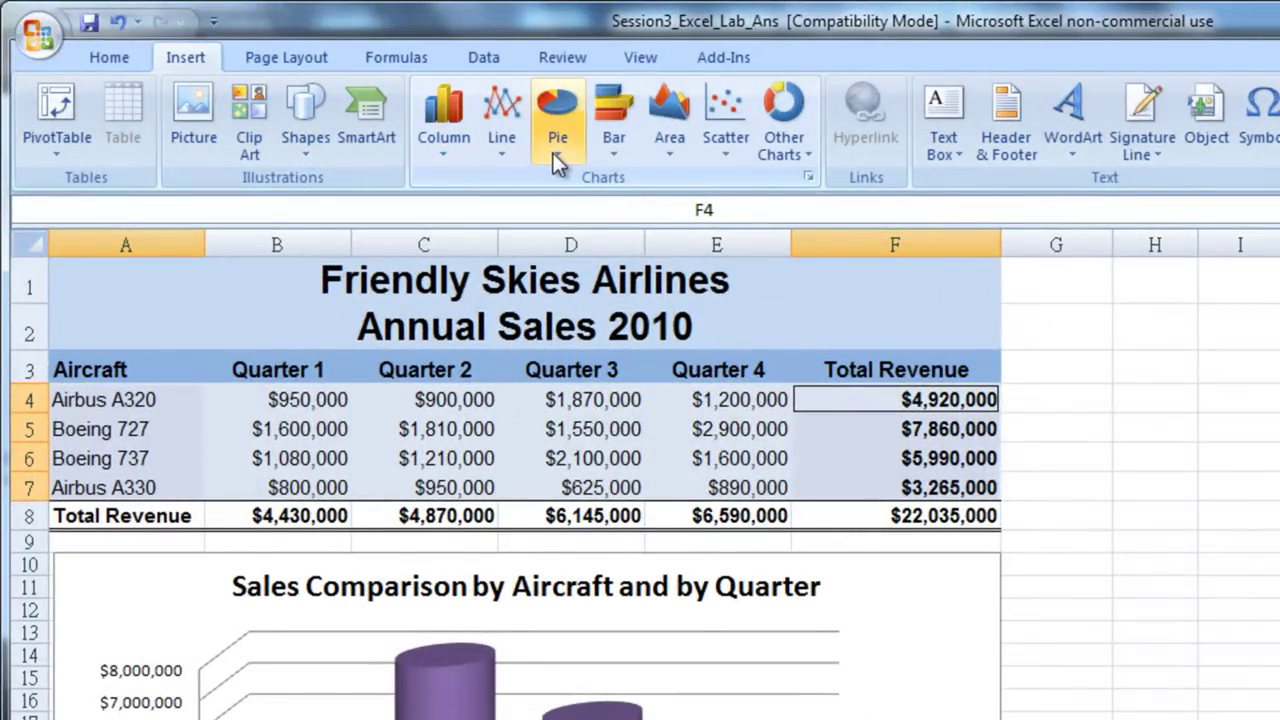
# - Insert an exploded 3-D pie chart and place it below the column chart
pyautogui.click(556, 158)
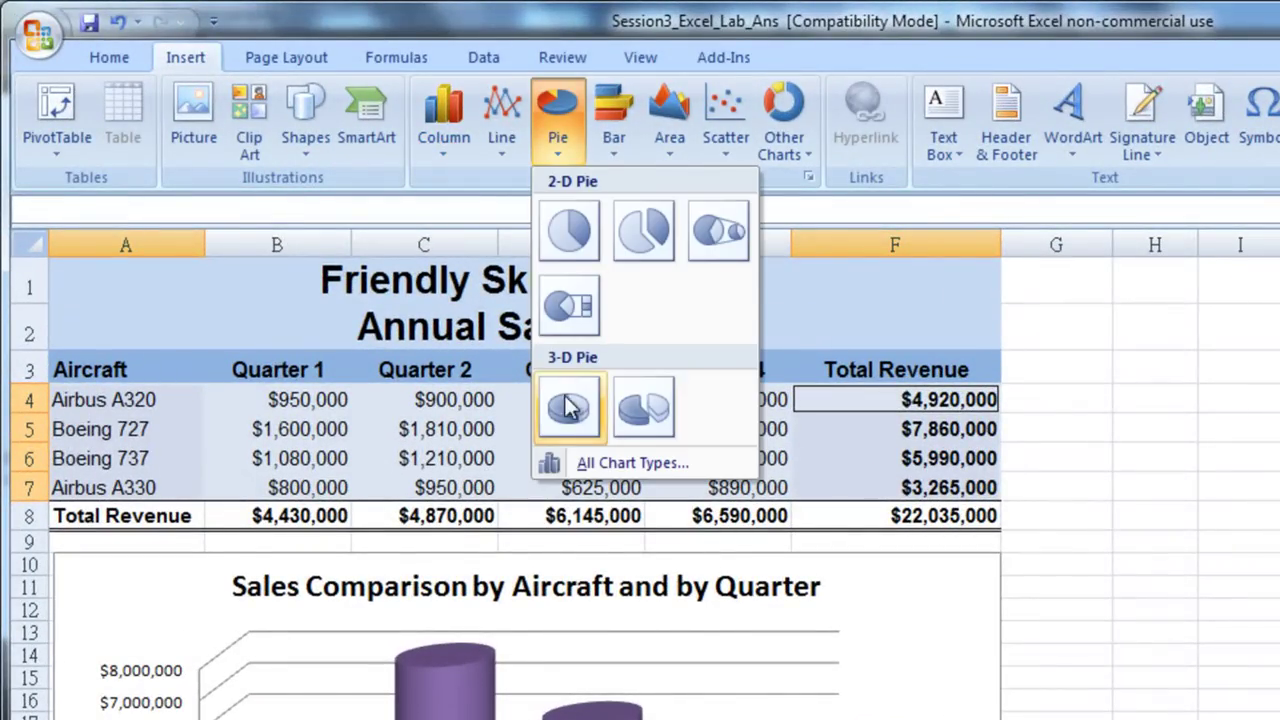
pyautogui.click(645, 410)
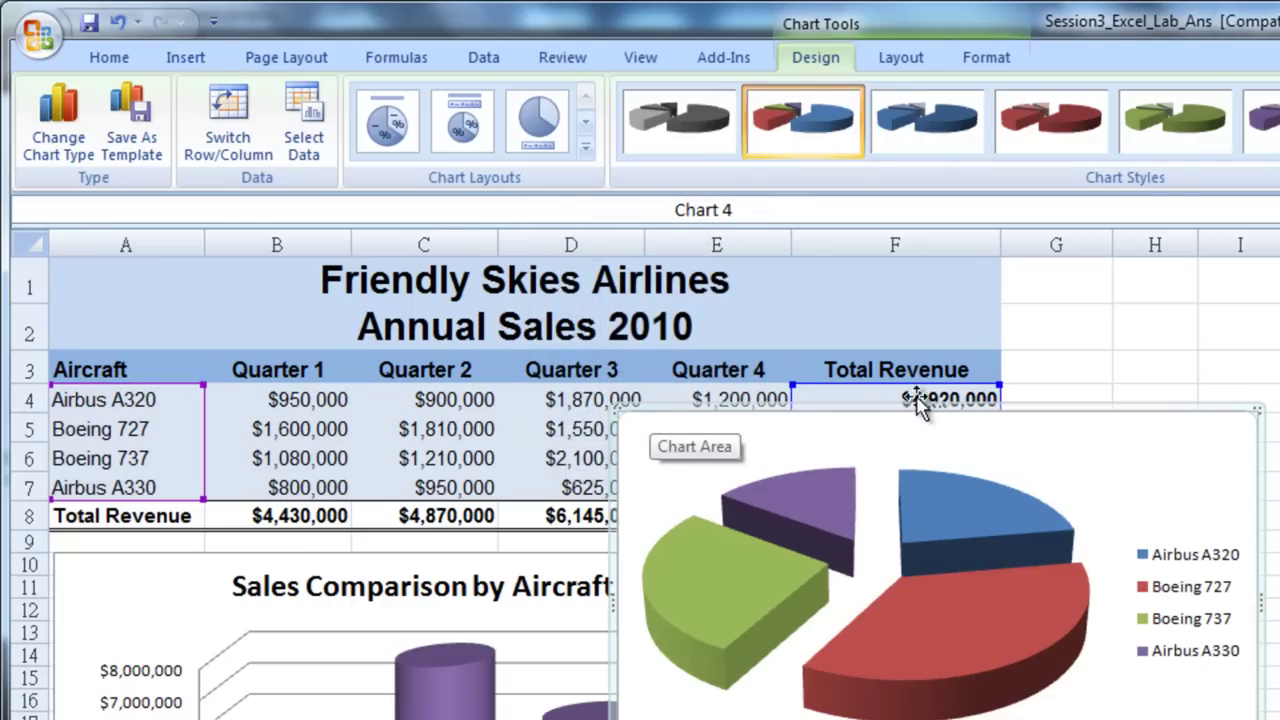
pyautogui.scroll(-3, 943, 706)
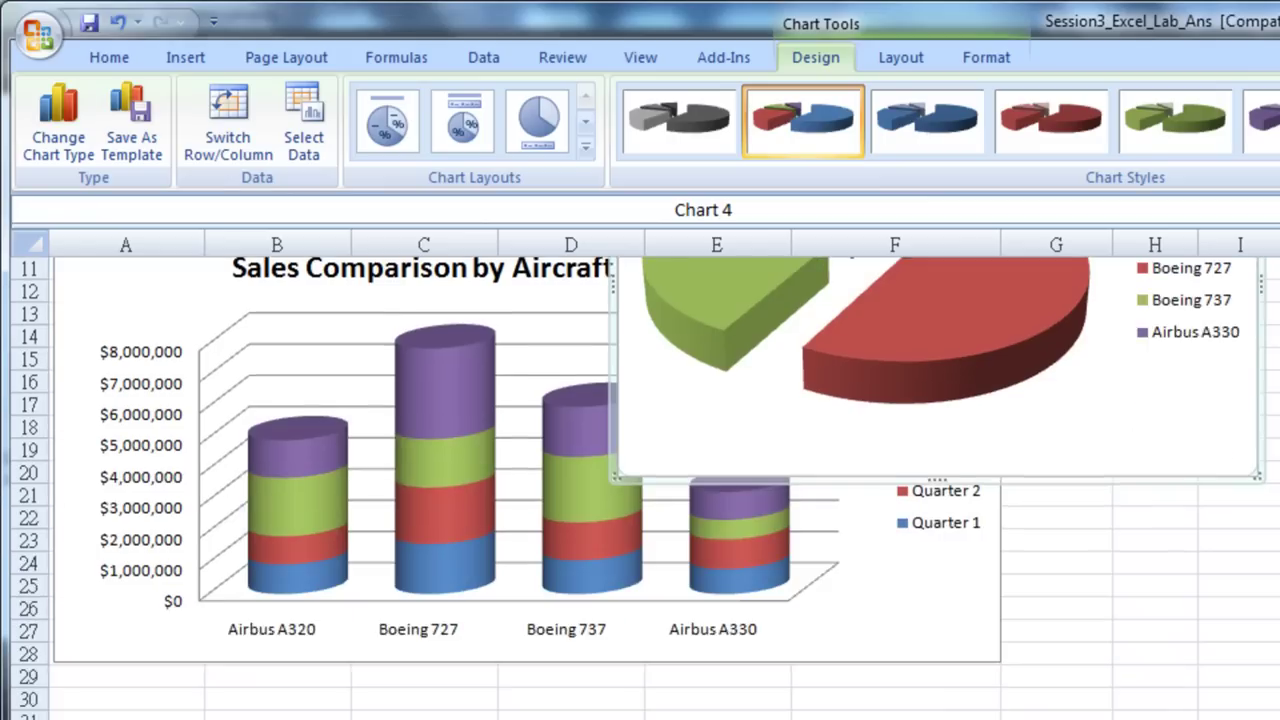
pyautogui.moveTo(316, 716); pyautogui.dragTo(420, 657)
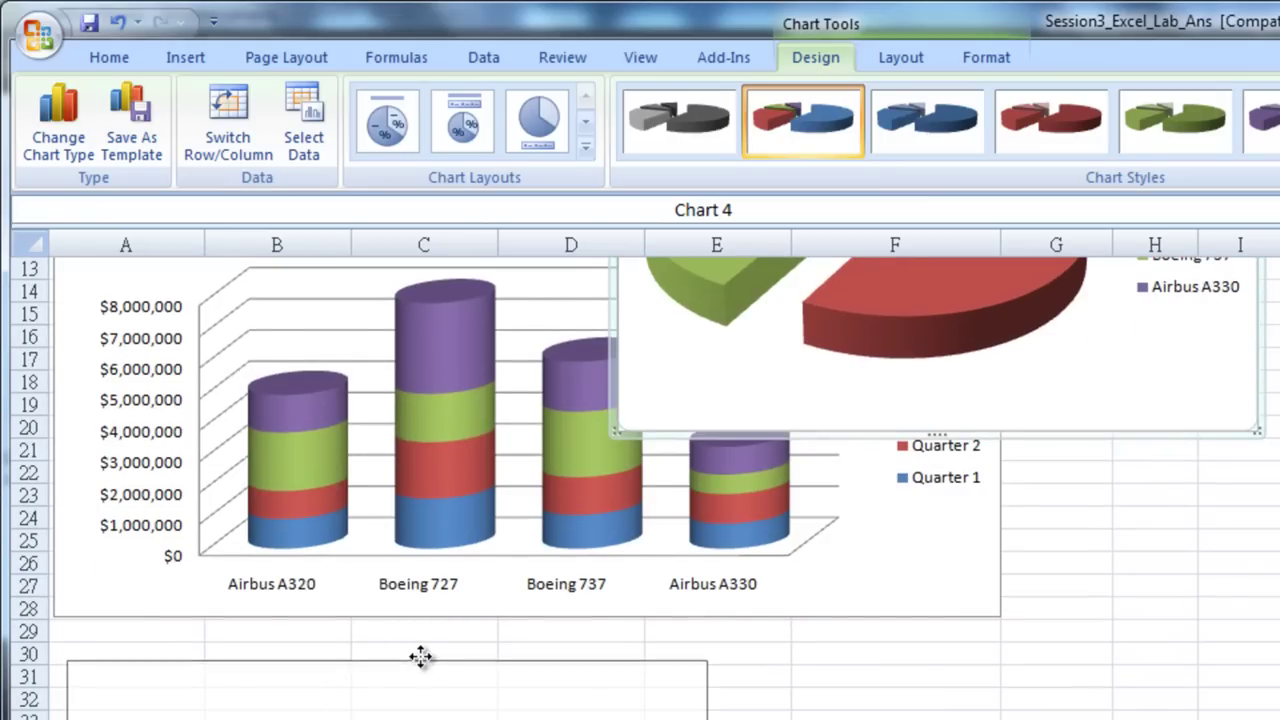
pyautogui.moveTo(420, 657); pyautogui.dragTo(408, 644)
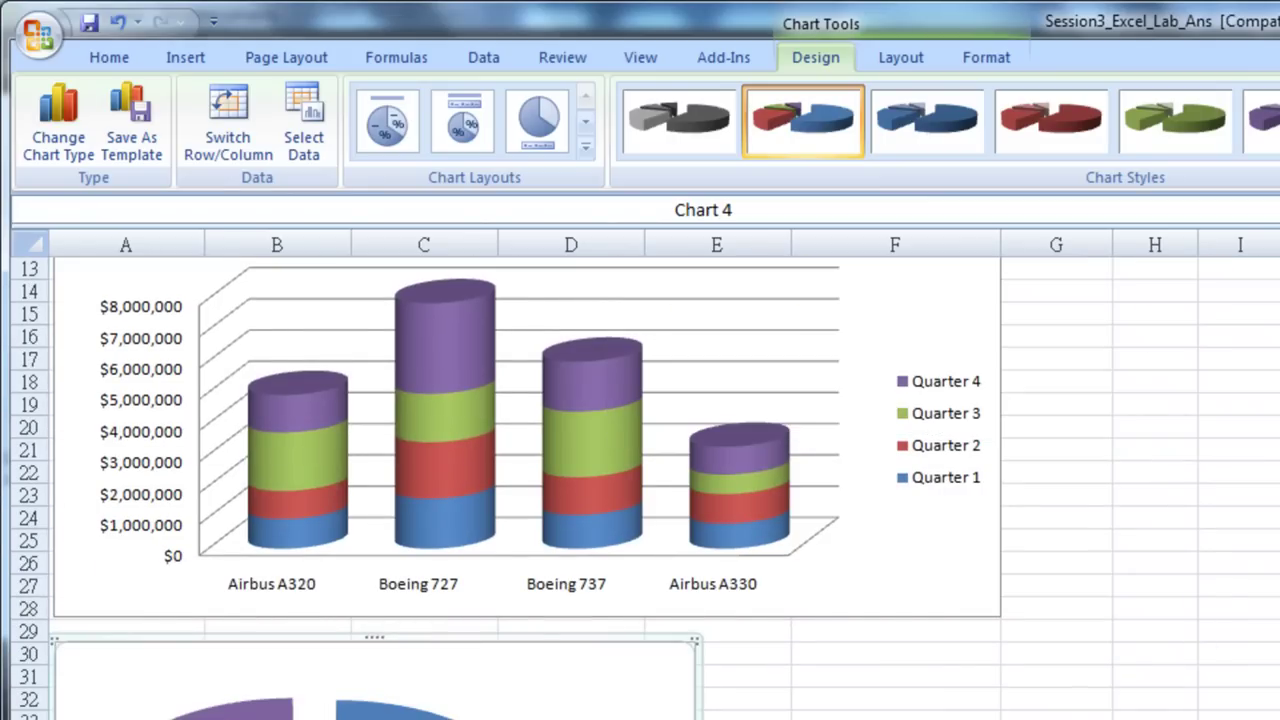
# - Enlarge the pie chart and apply Chart Layout 1 for a title and percentage labels
pyautogui.scroll(-4, 510, 488)
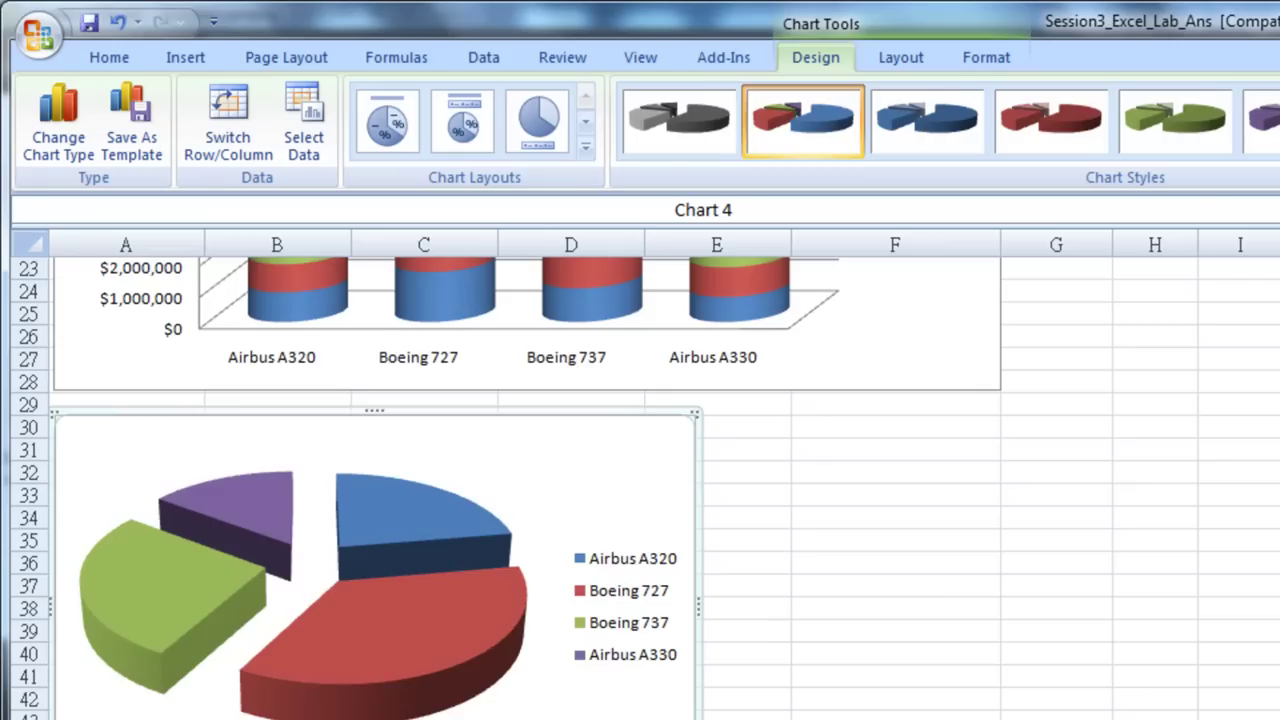
pyautogui.scroll(-1, 510, 488)
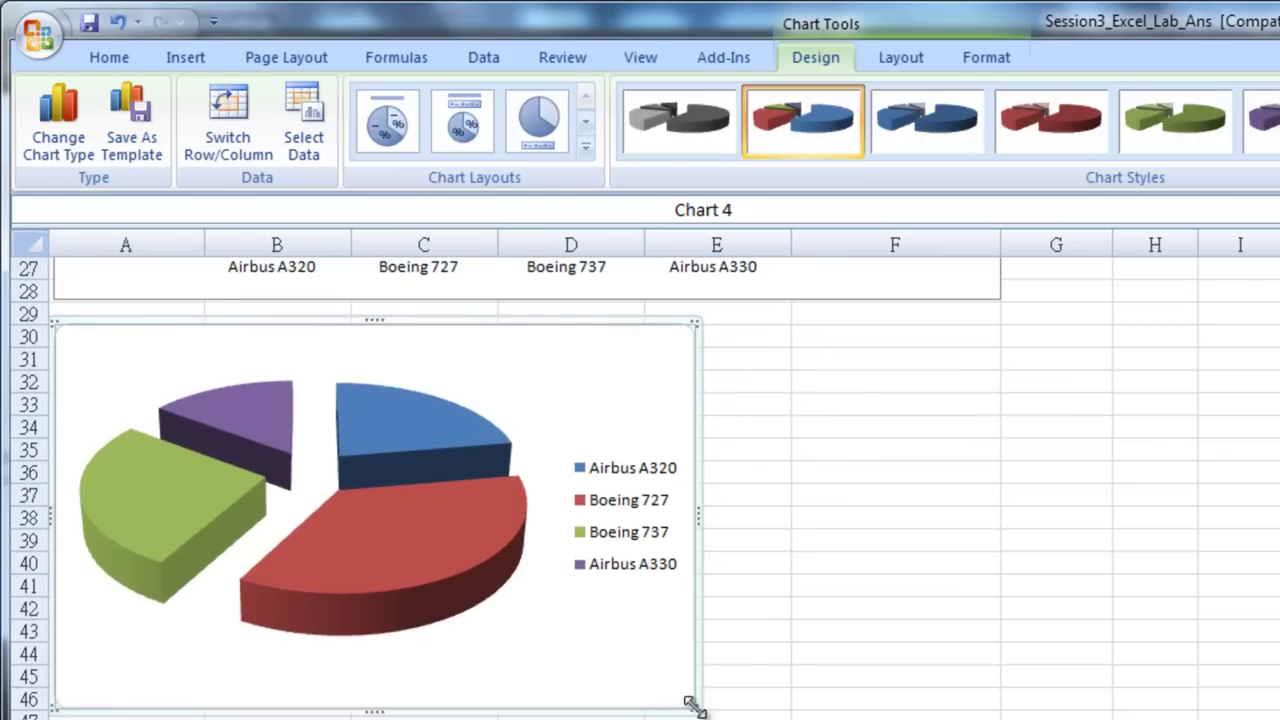
pyautogui.moveTo(693, 706); pyautogui.dragTo(1000, 716)
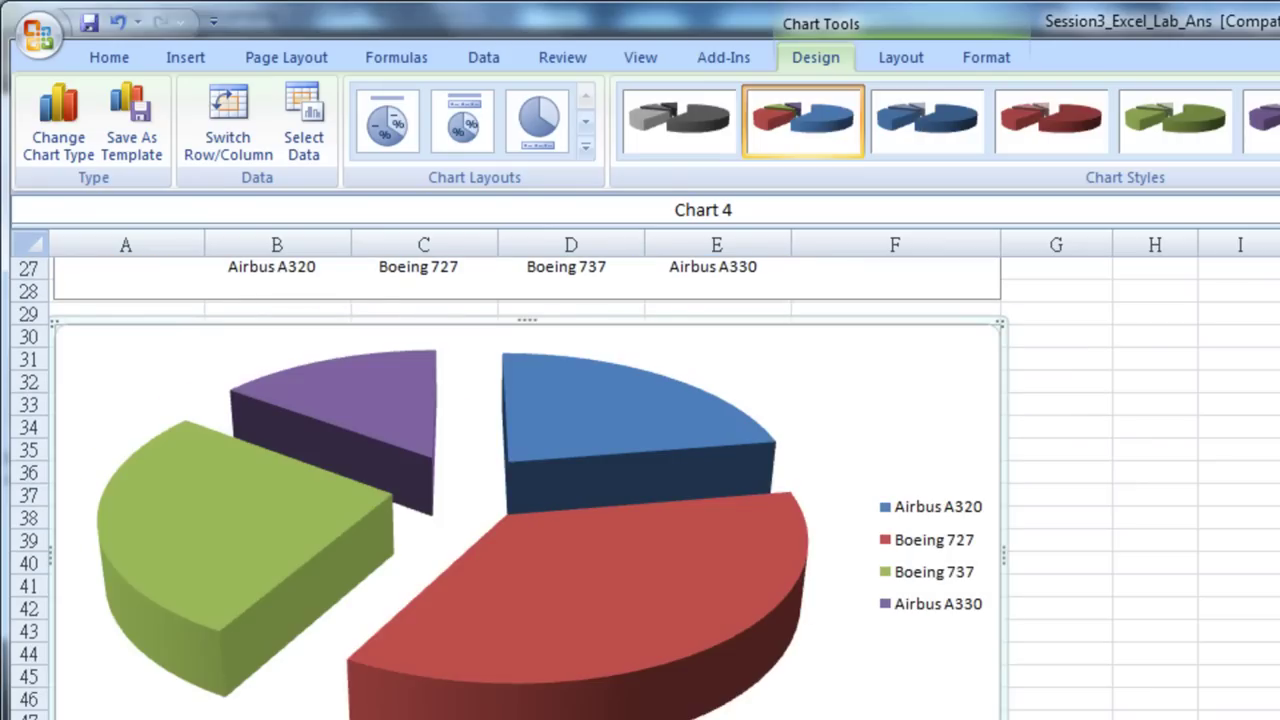
pyautogui.click(388, 124)
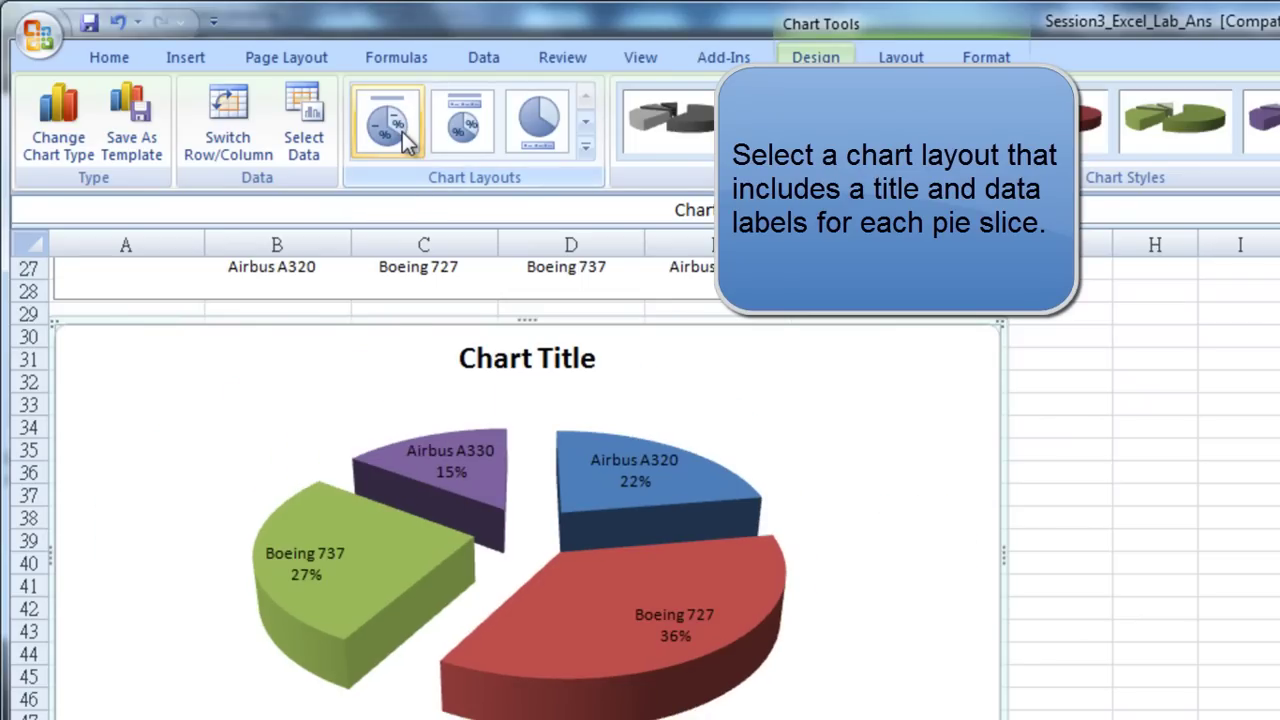
# - Replace the pie's title placeholder with 'Aircraft Contribution to Revenue 2010'
pyautogui.click(544, 362)
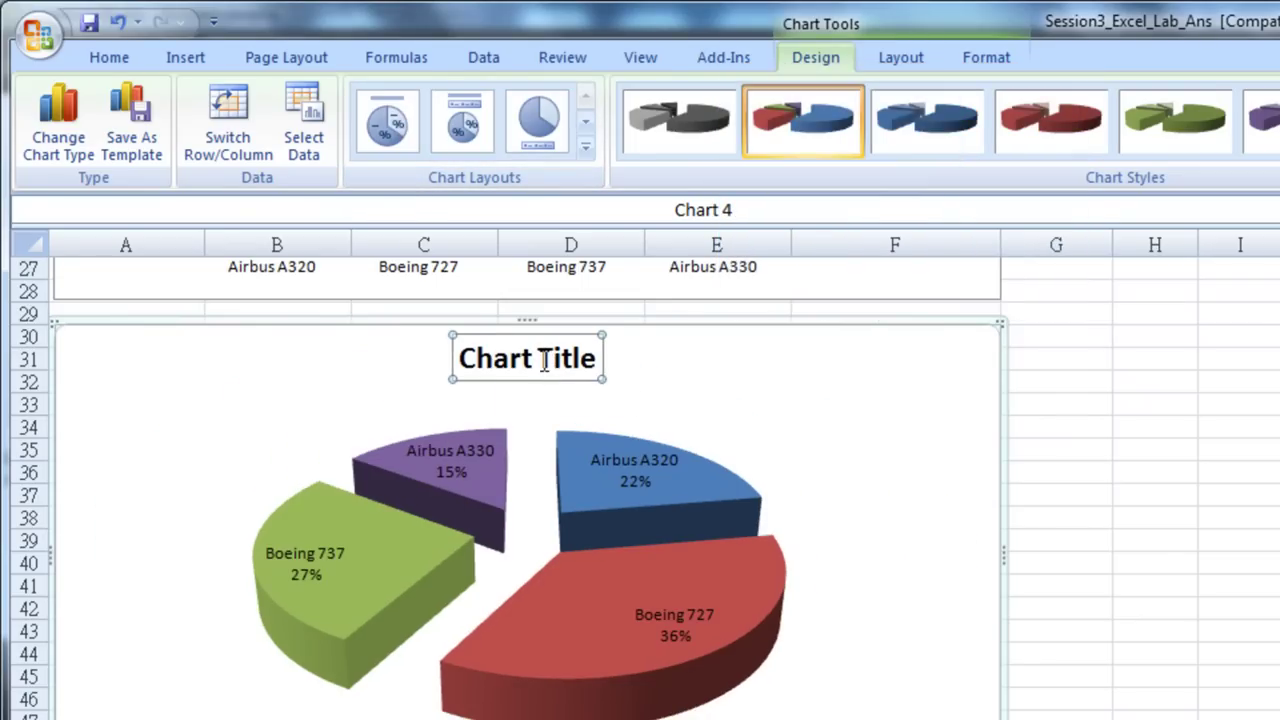
pyautogui.moveTo(475, 358); pyautogui.dragTo(605, 372)
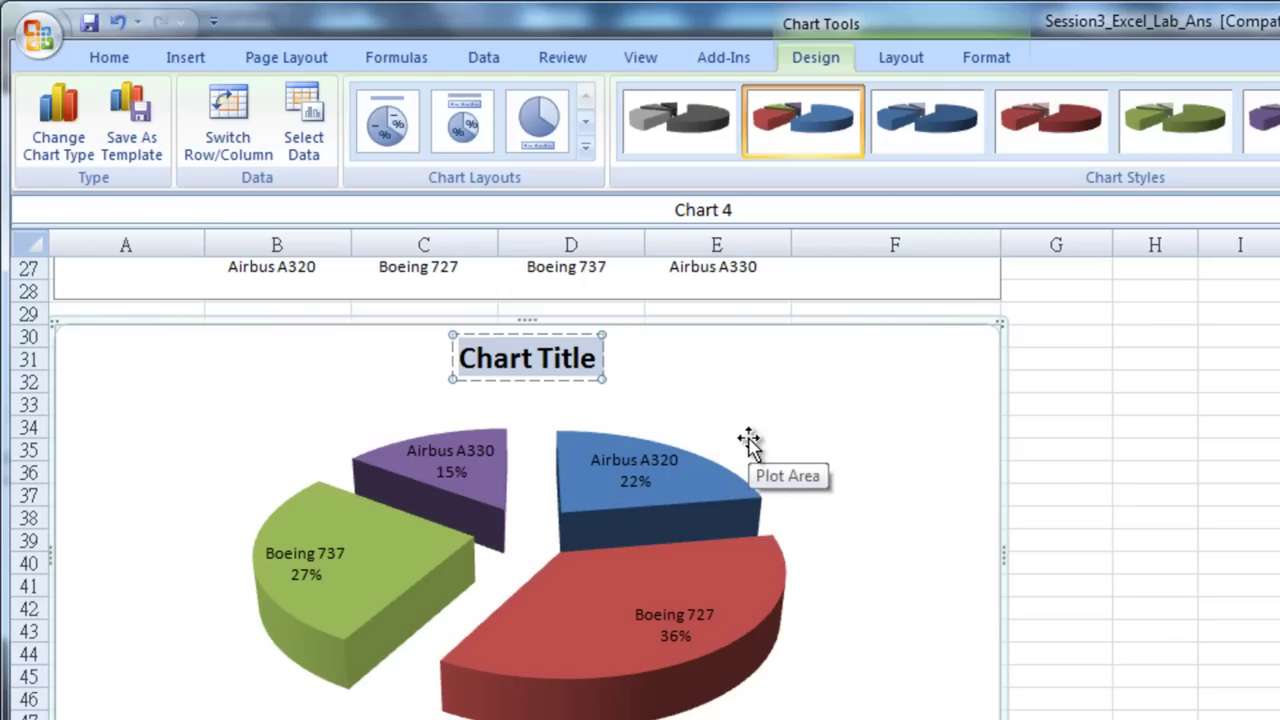
pyautogui.write('Aircraft')
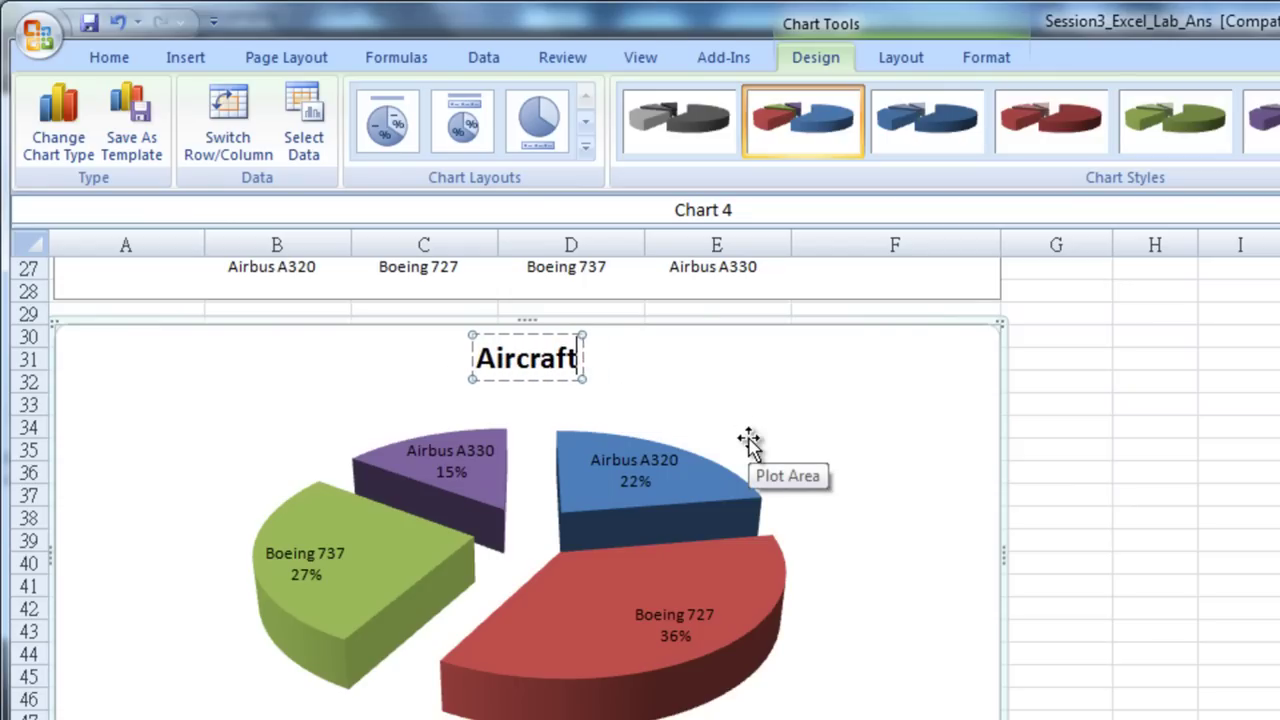
pyautogui.write(' Contribution to Revenue 2010')
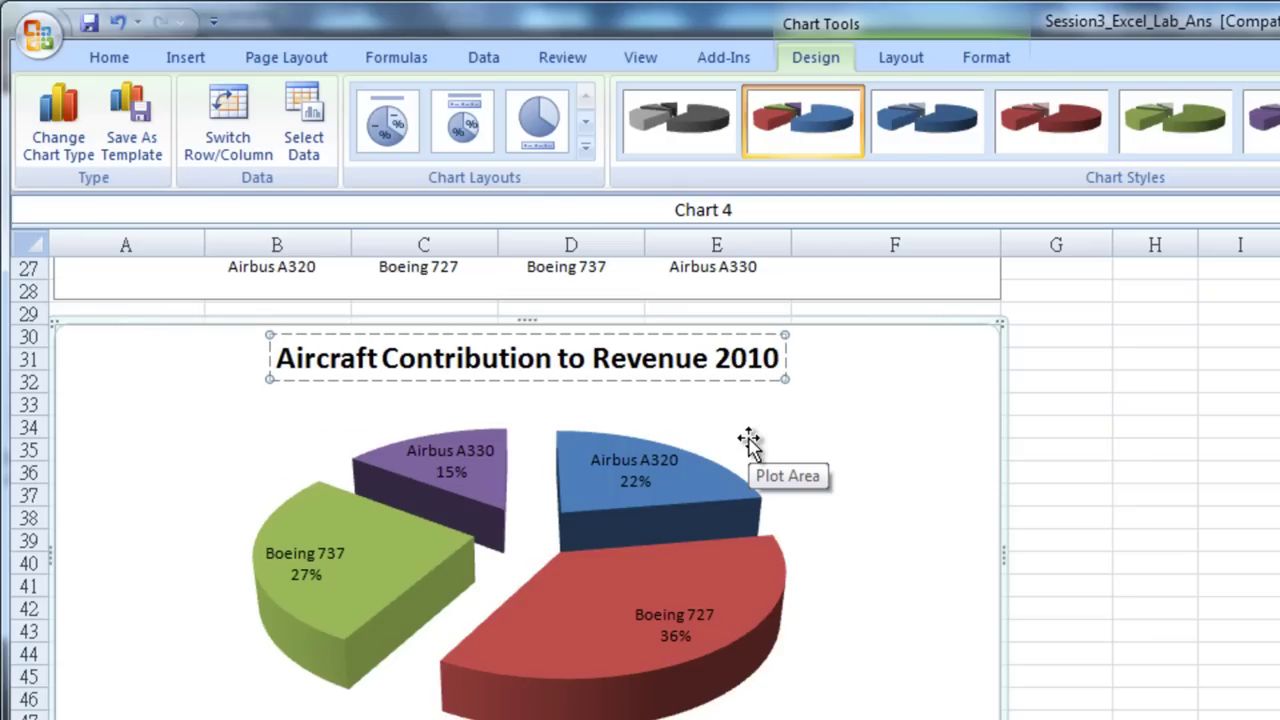
# - Drag the Airbus A320, Boeing 727, Boeing 737 and Airbus A330 labels outside their slices
pyautogui.click(803, 431)
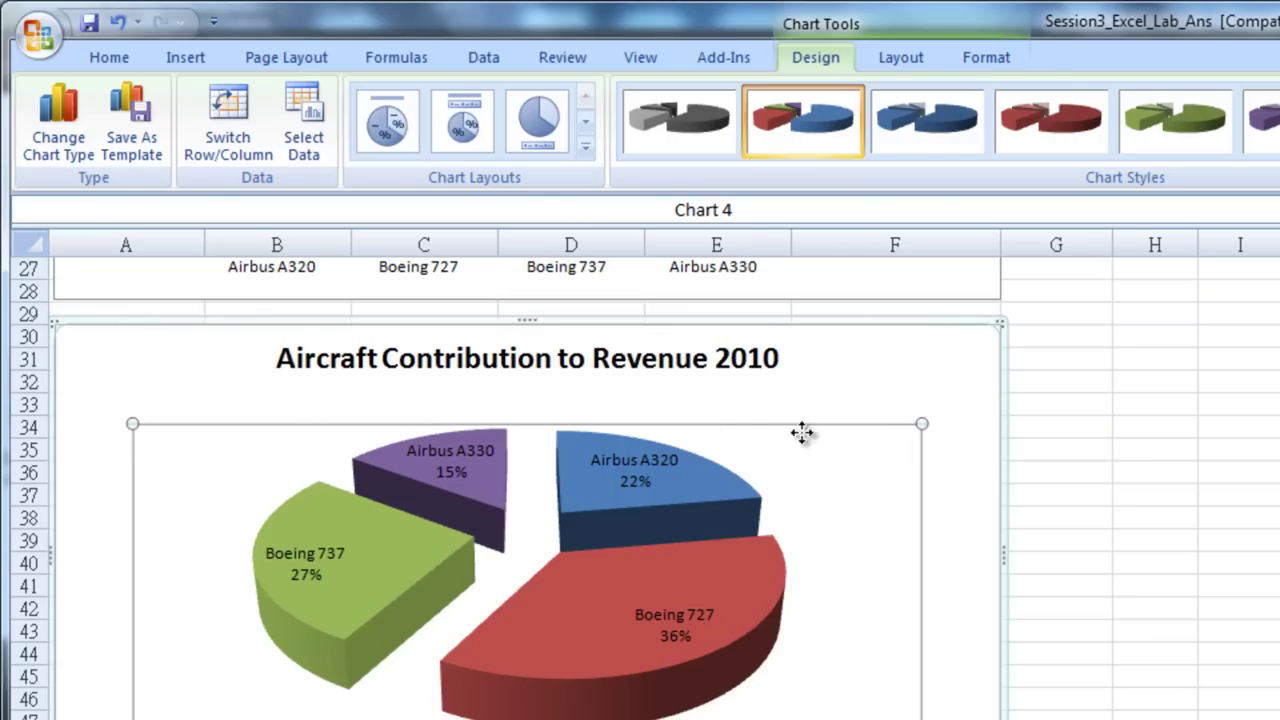
pyautogui.click(651, 467)
pyautogui.moveTo(651, 467); pyautogui.dragTo(820, 430)
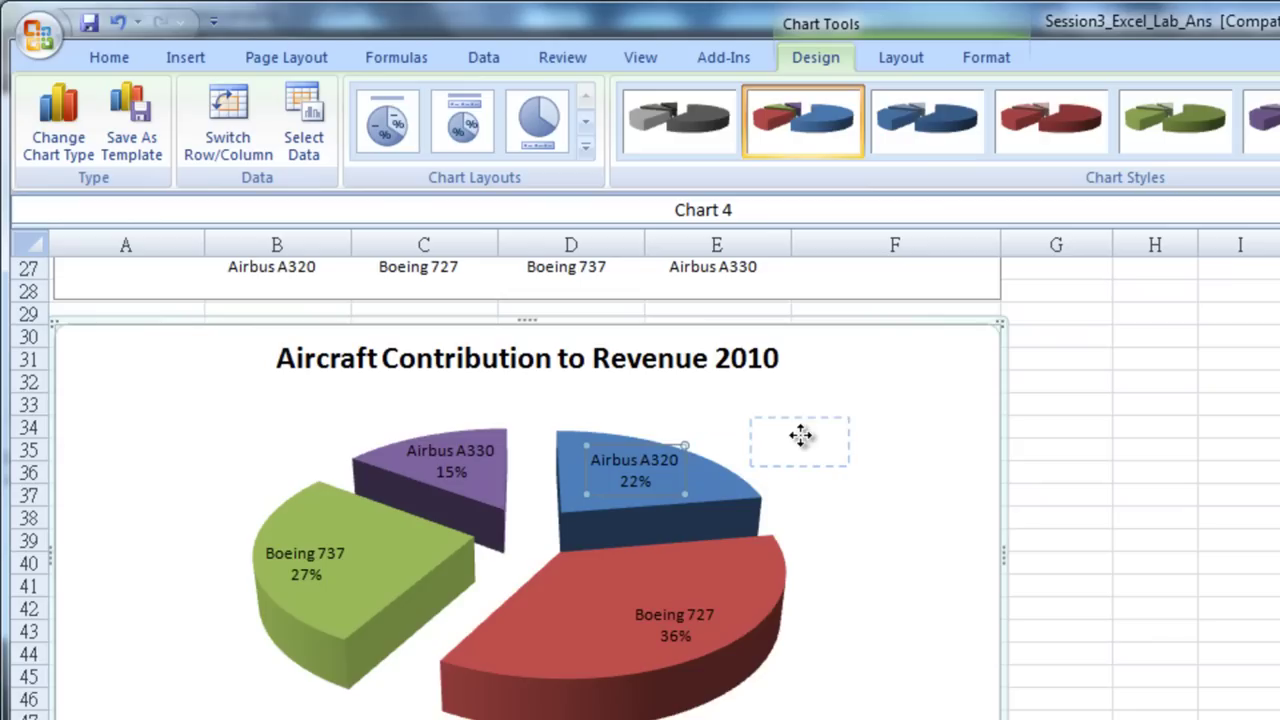
pyautogui.click(677, 608)
pyautogui.moveTo(677, 608); pyautogui.dragTo(863, 663)
pyautogui.click(329, 568)
pyautogui.moveTo(329, 568); pyautogui.dragTo(157, 621)
pyautogui.click(446, 460)
pyautogui.moveTo(446, 460); pyautogui.dragTo(326, 404)
# - Fine-tune the labels, nudging the Airbus A320 label slightly lower
pyautogui.click(578, 418)
pyautogui.click(757, 460)
pyautogui.click(774, 462)
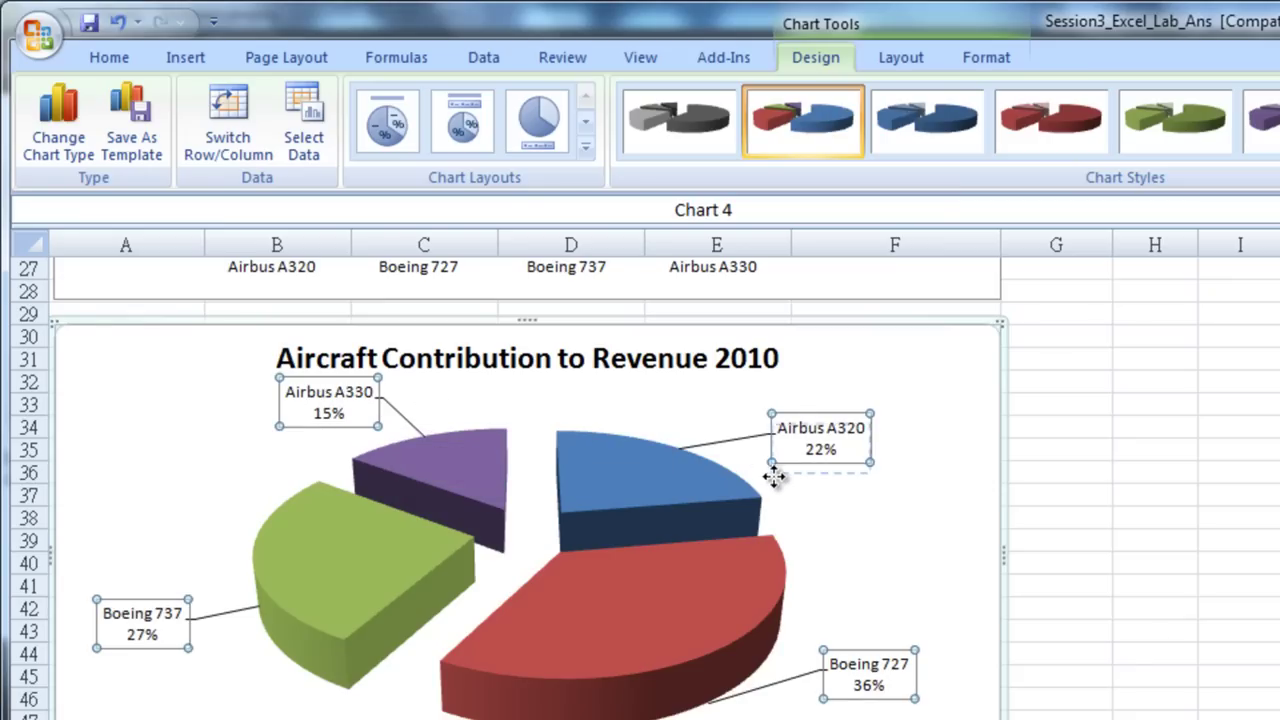
pyautogui.click(757, 466)
pyautogui.moveTo(780, 471)
pyautogui.mouseDown()
pyautogui.moveTo(808, 533)
pyautogui.moveTo(792, 527)
pyautogui.mouseUp()
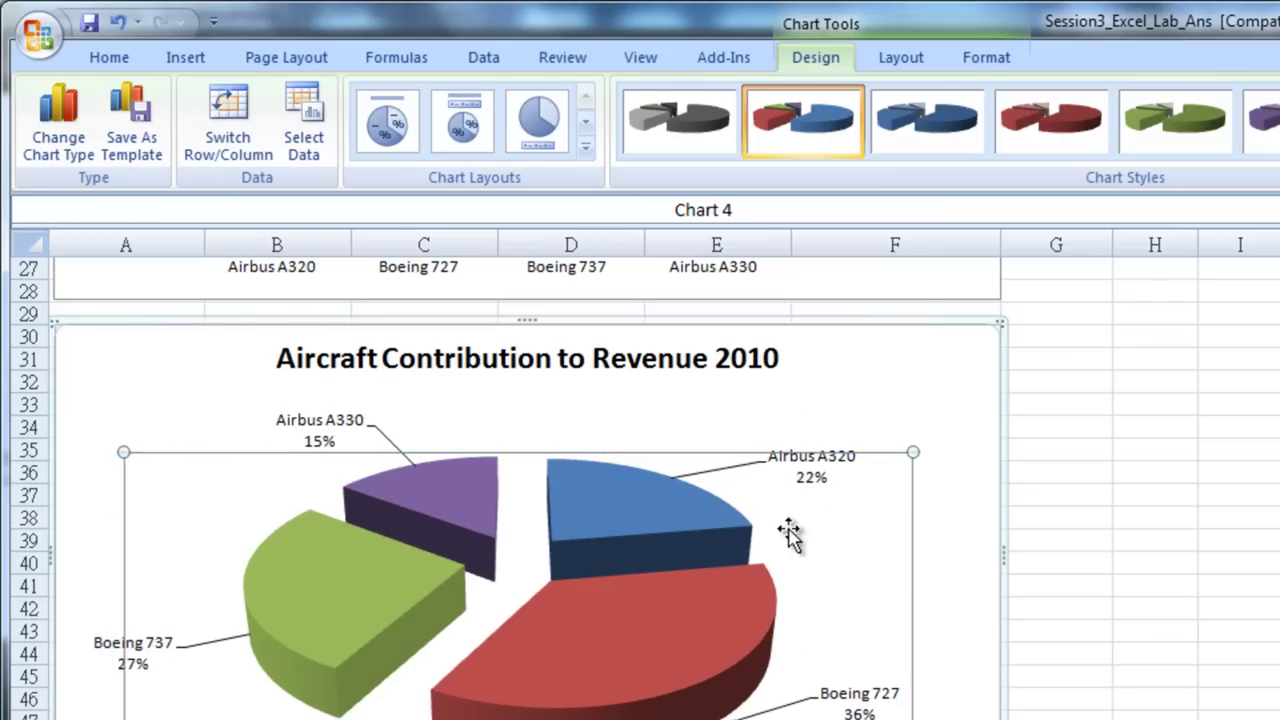
pyautogui.click(948, 540)
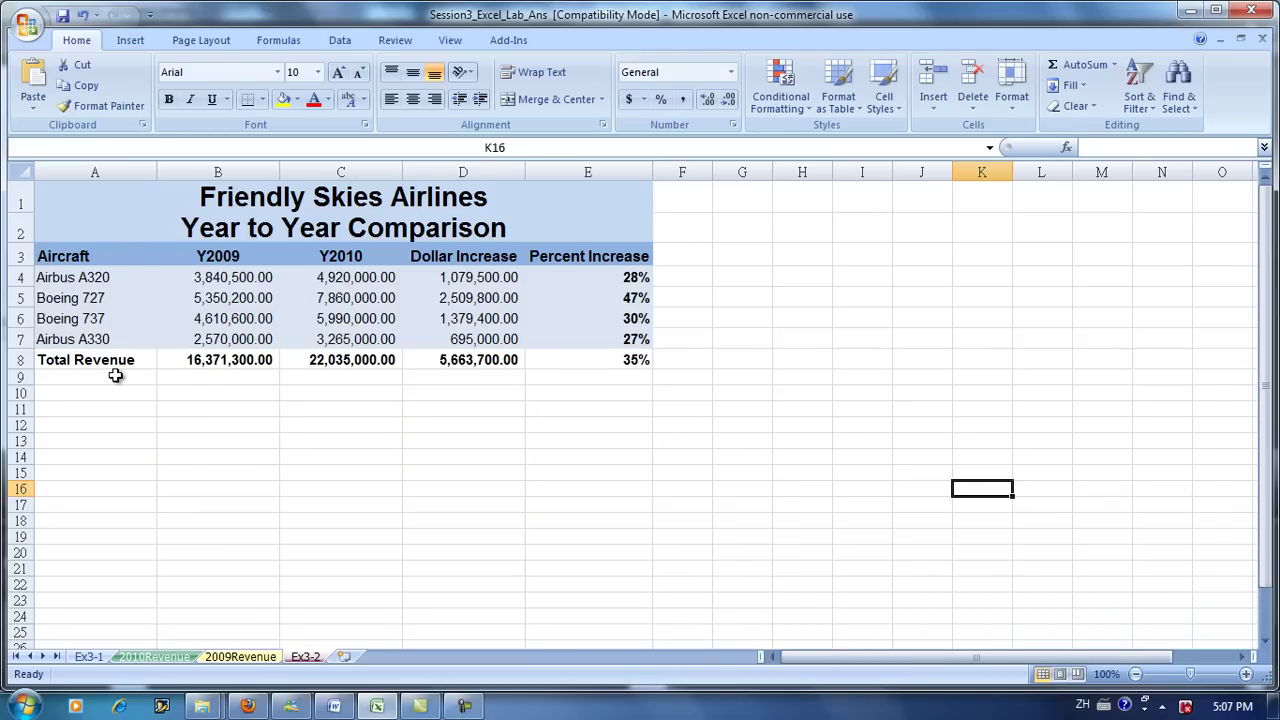
# - Select A3:C7 and insert a 2-D Clustered Column chart of Y2009 vs Y2010 revenue
pyautogui.click(115, 250)
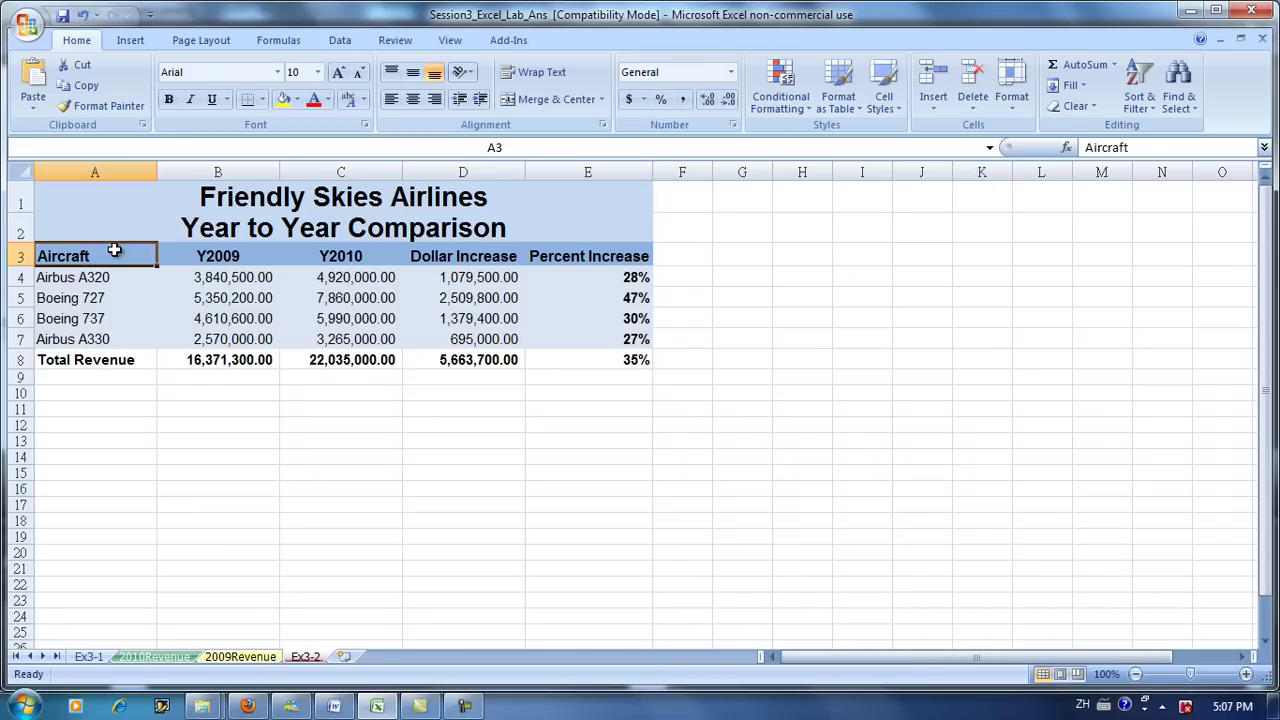
pyautogui.moveTo(131, 254); pyautogui.dragTo(358, 340)
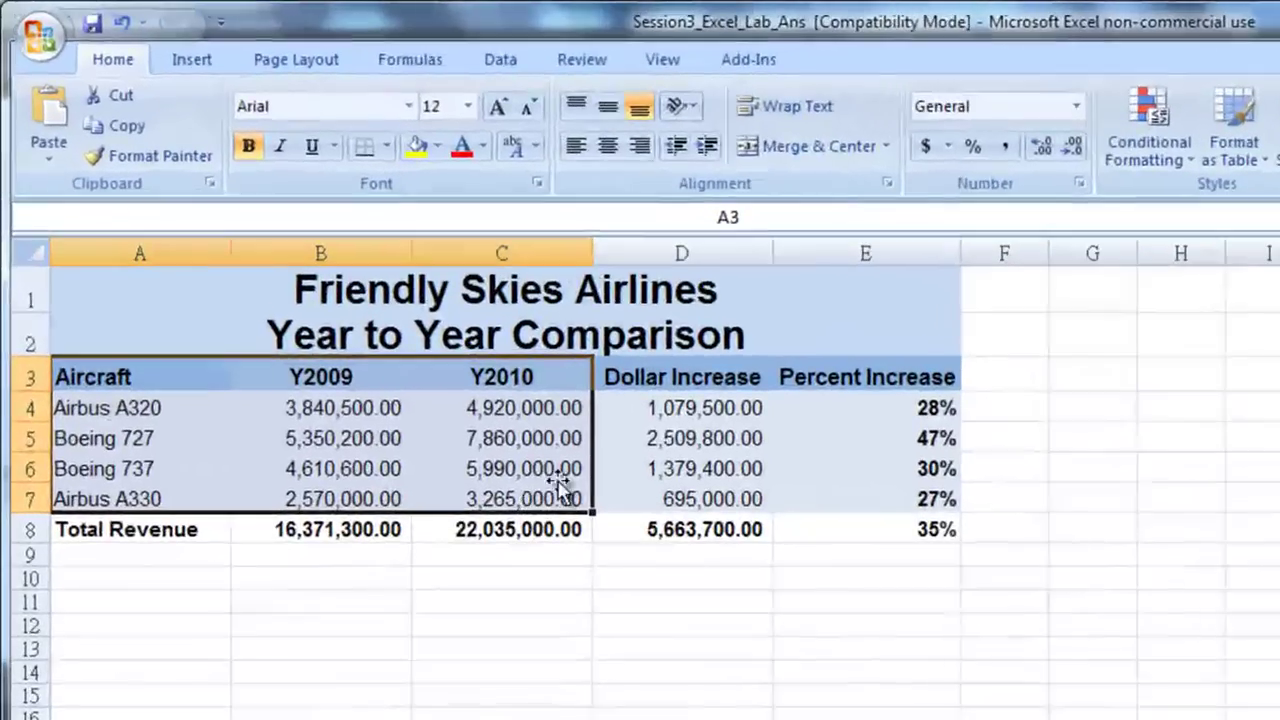
pyautogui.click(211, 62)
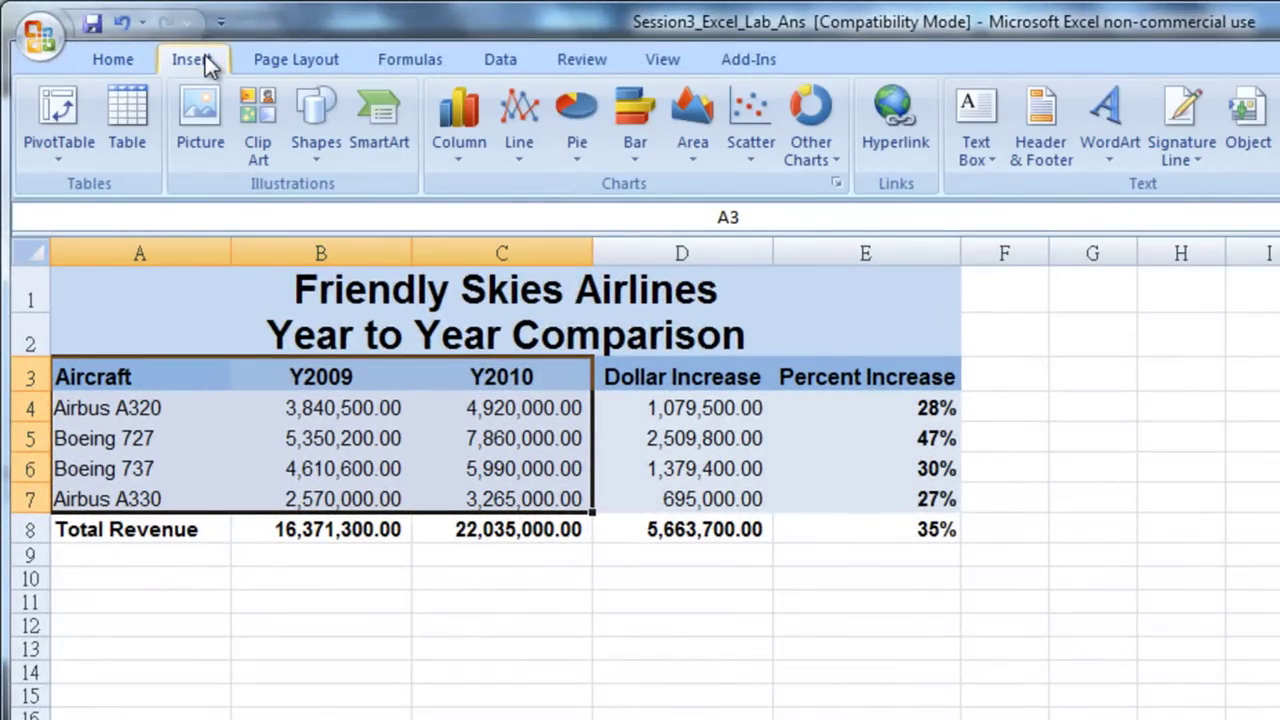
pyautogui.click(467, 161)
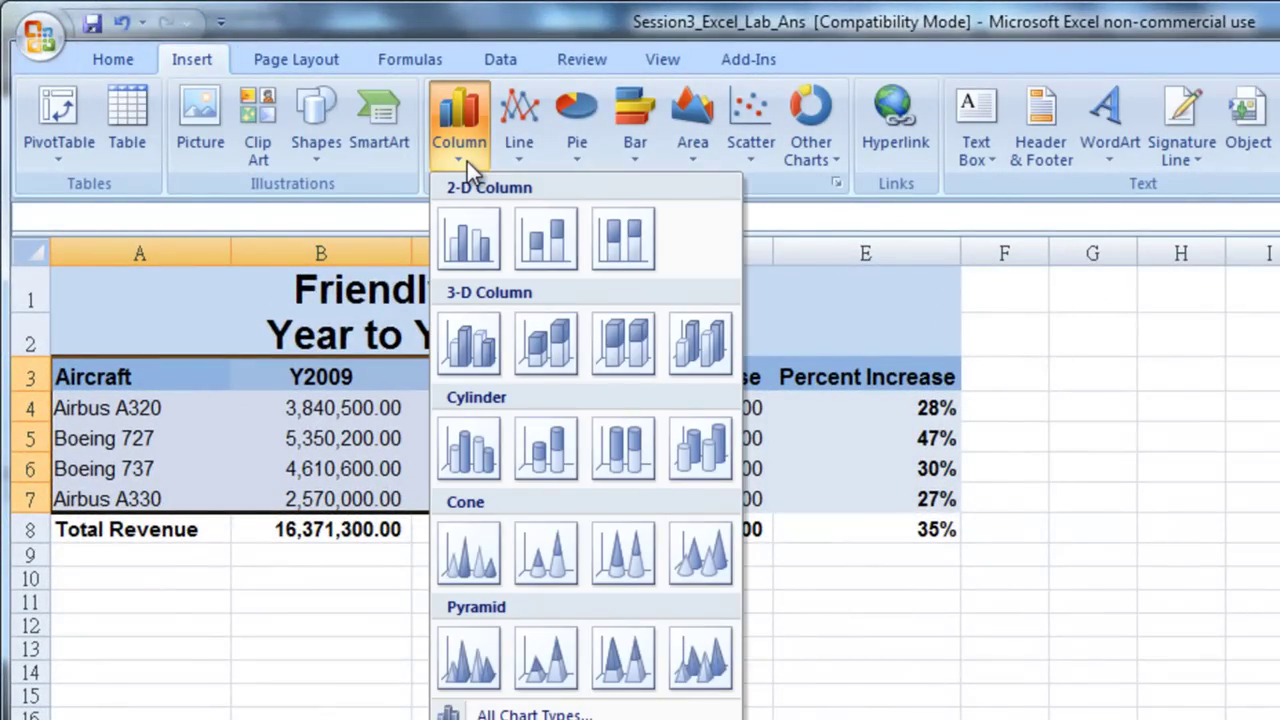
pyautogui.click(470, 252)
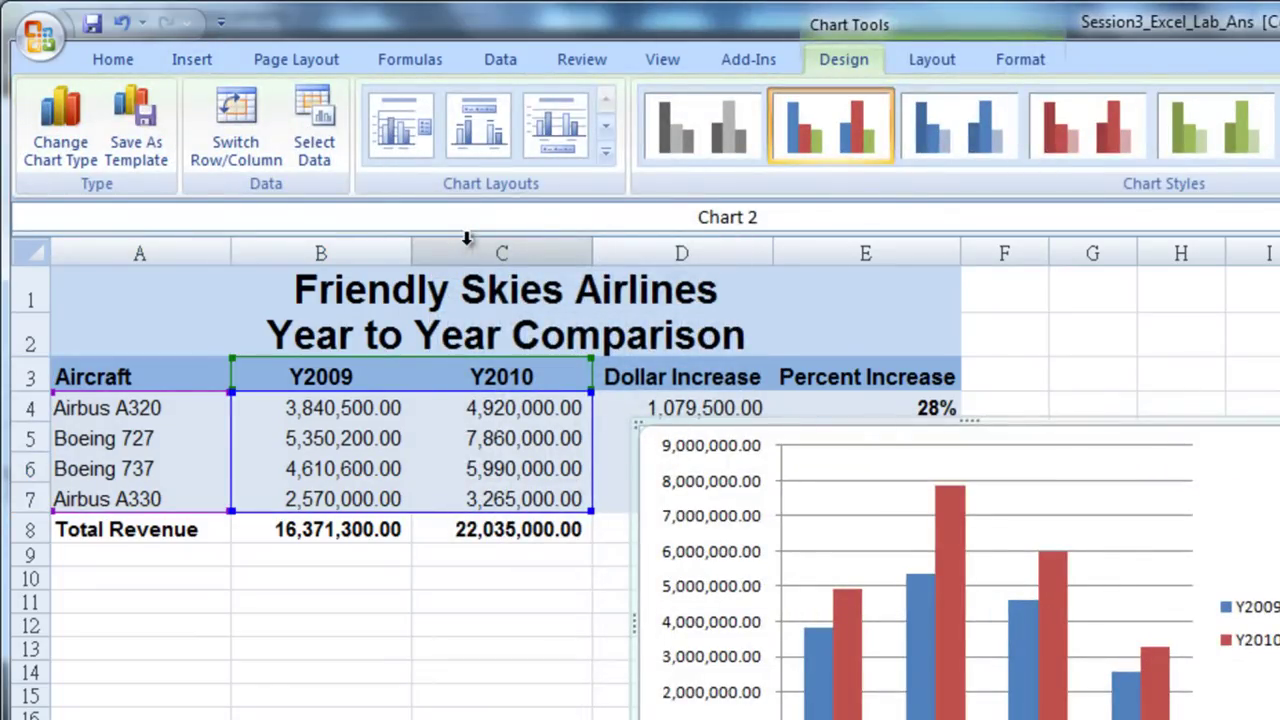
# - Move the column chart below the comparison table, widen it, and apply Chart Layout 1
pyautogui.moveTo(990, 422); pyautogui.dragTo(404, 561)
pyautogui.scroll(-1, 645, 490)
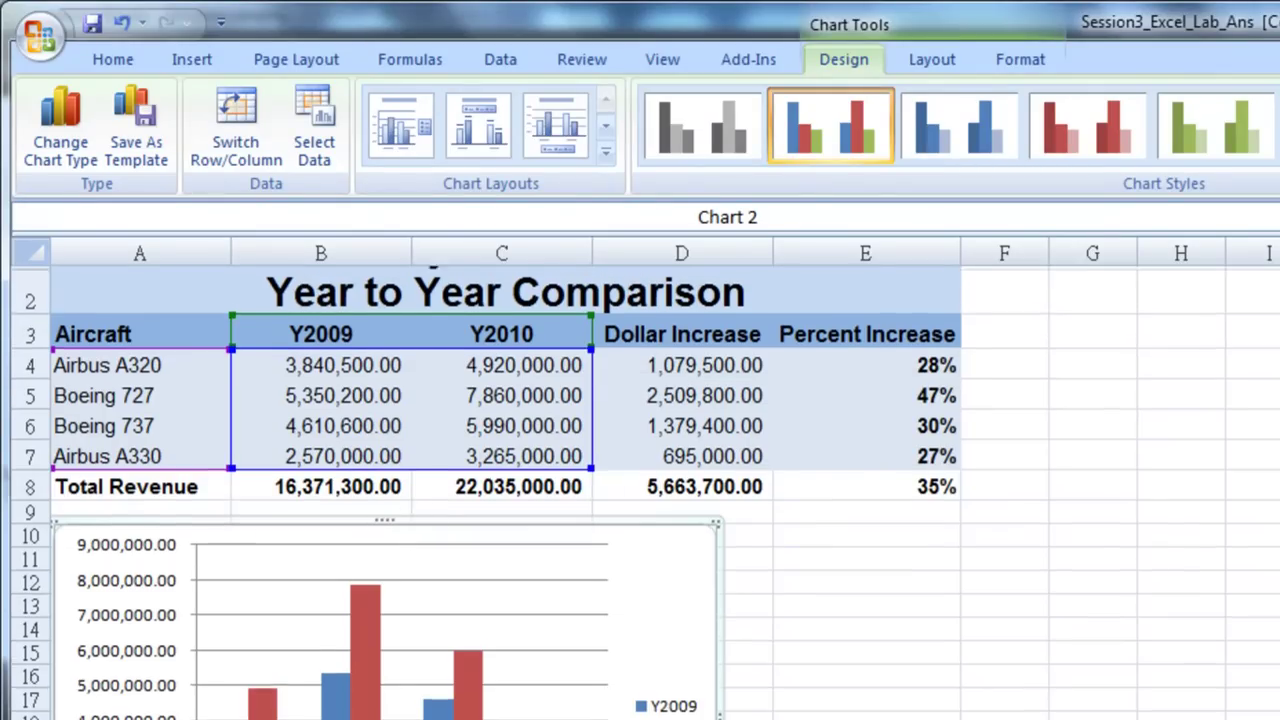
pyautogui.scroll(-1, 645, 490)
pyautogui.scroll(-1, 645, 490)
pyautogui.moveTo(719, 577); pyautogui.dragTo(957, 577)
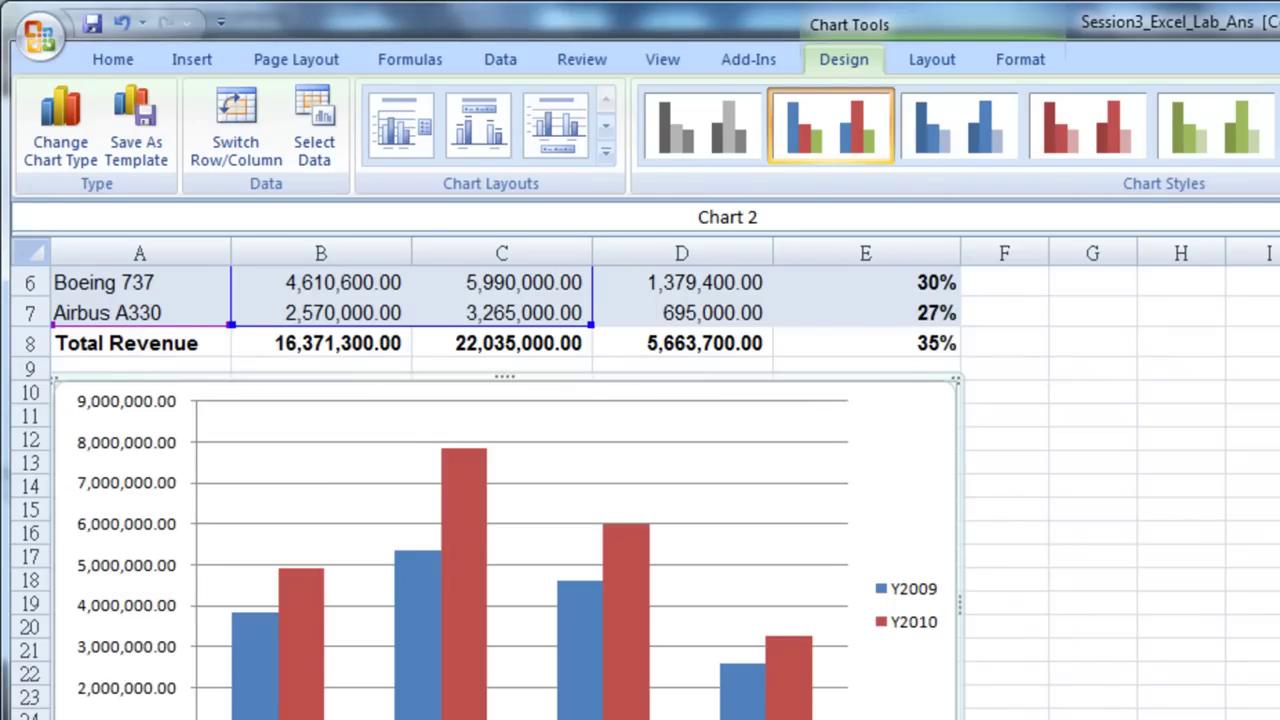
pyautogui.click(424, 146)
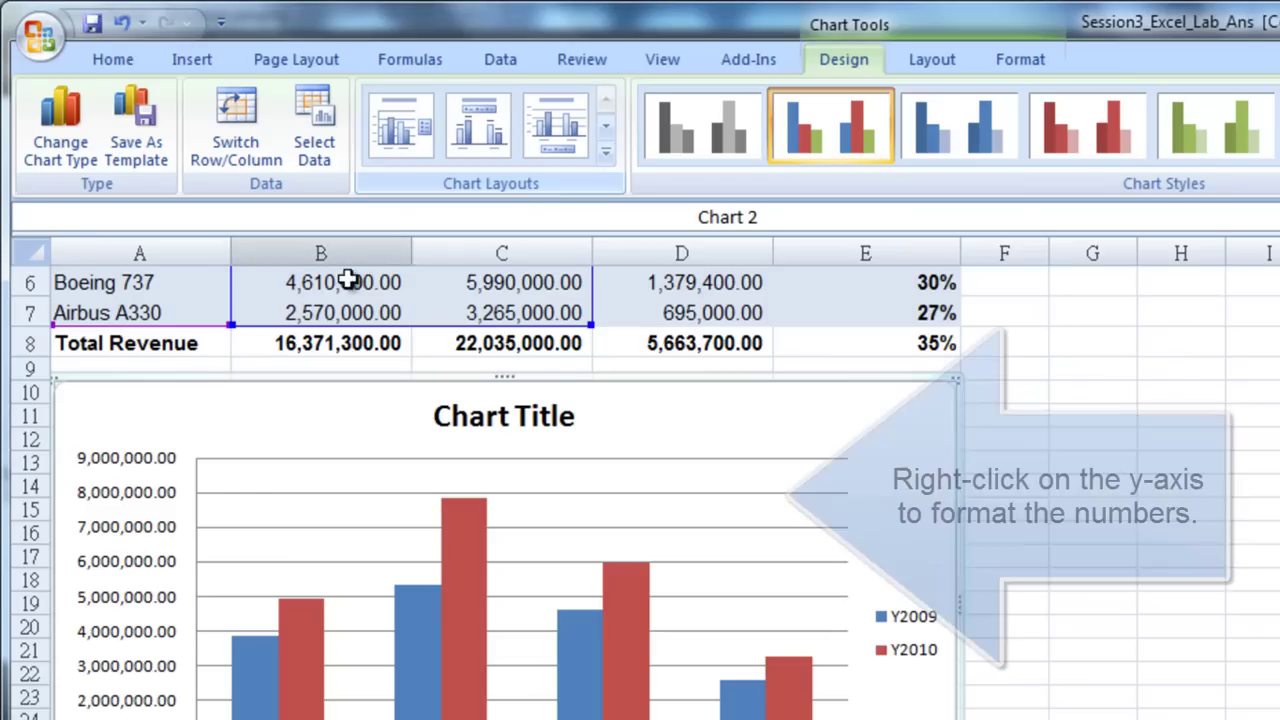
# - Format the column chart's vertical axis to display units of 100000 with 0 decimal places
pyautogui.click(155, 525)
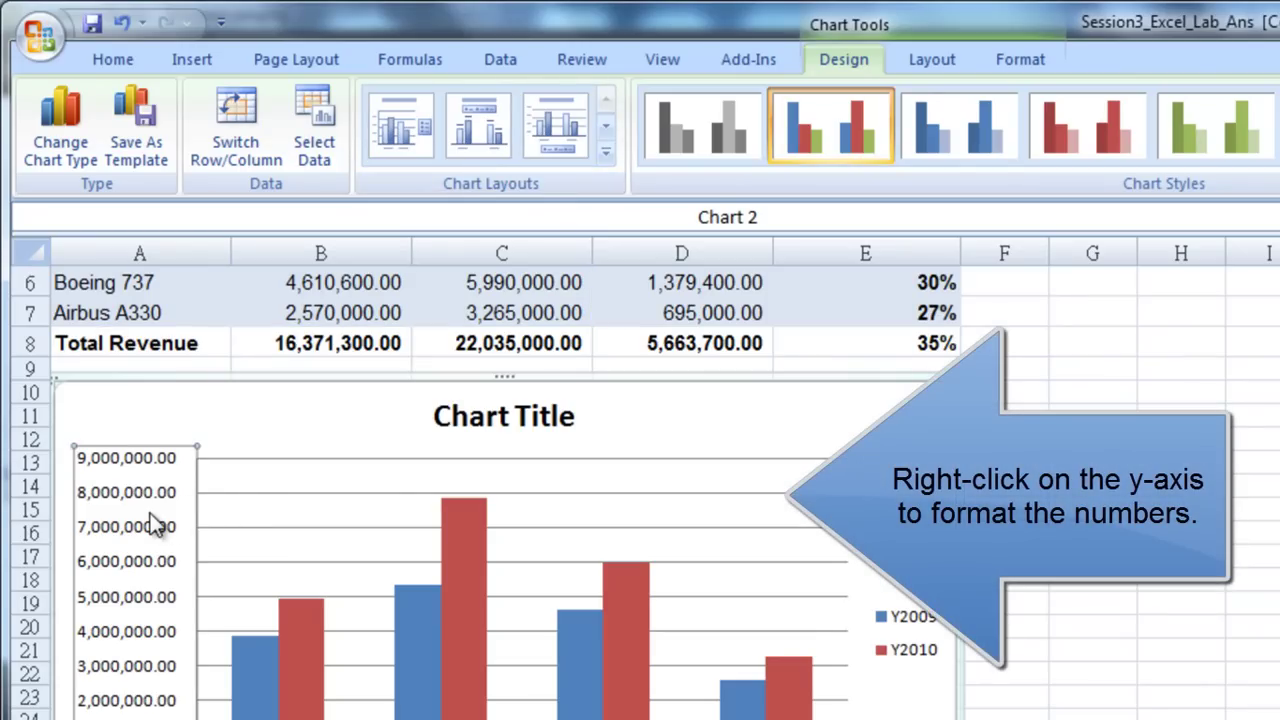
pyautogui.rightClick(155, 525)
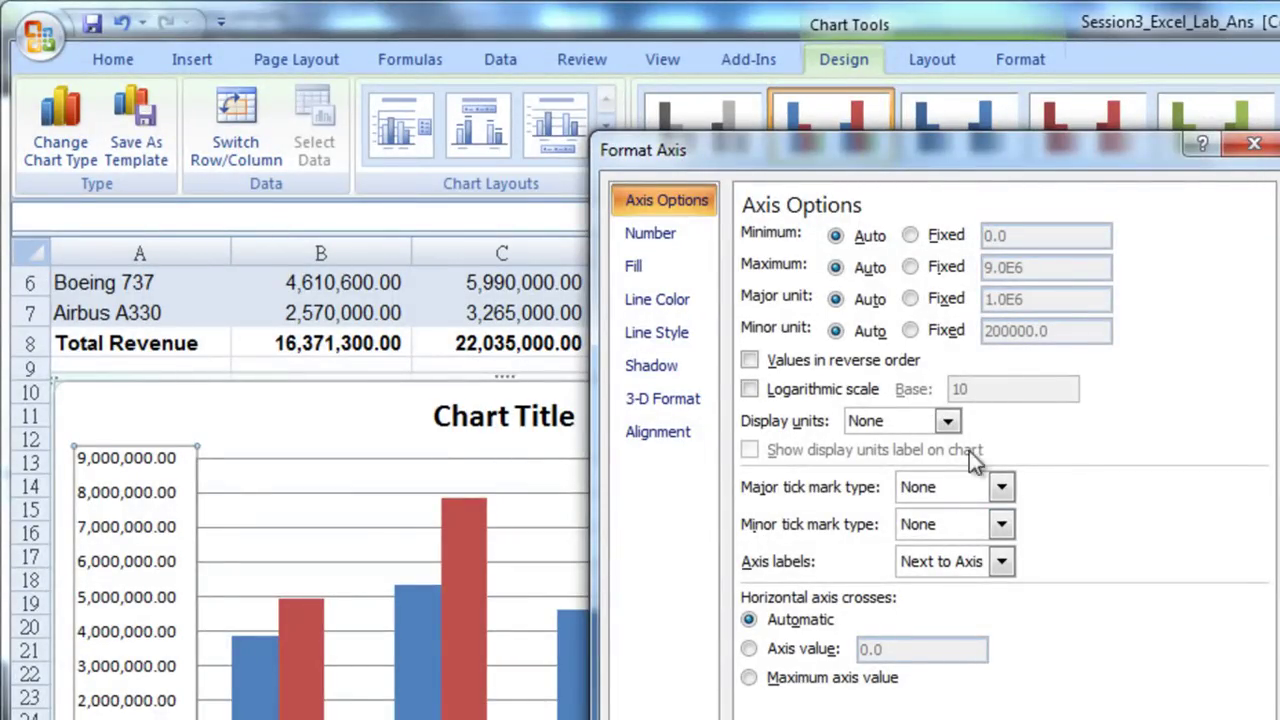
pyautogui.click(952, 421)
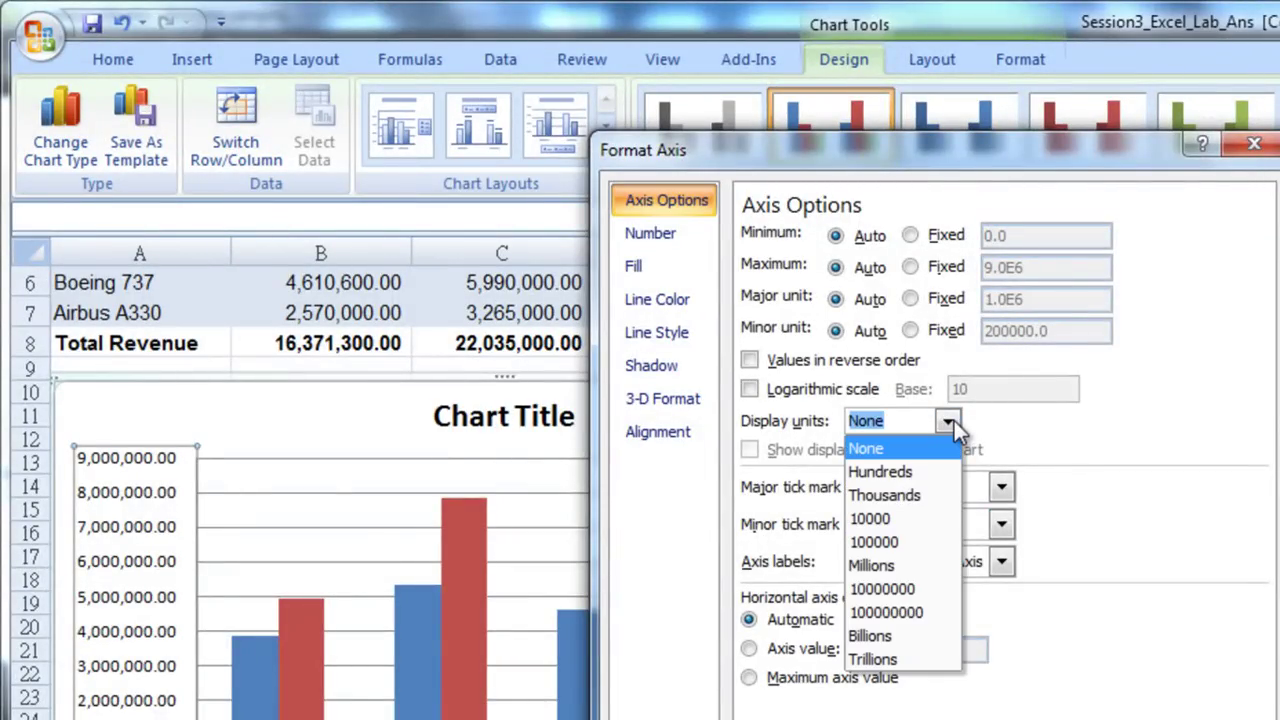
pyautogui.click(922, 542)
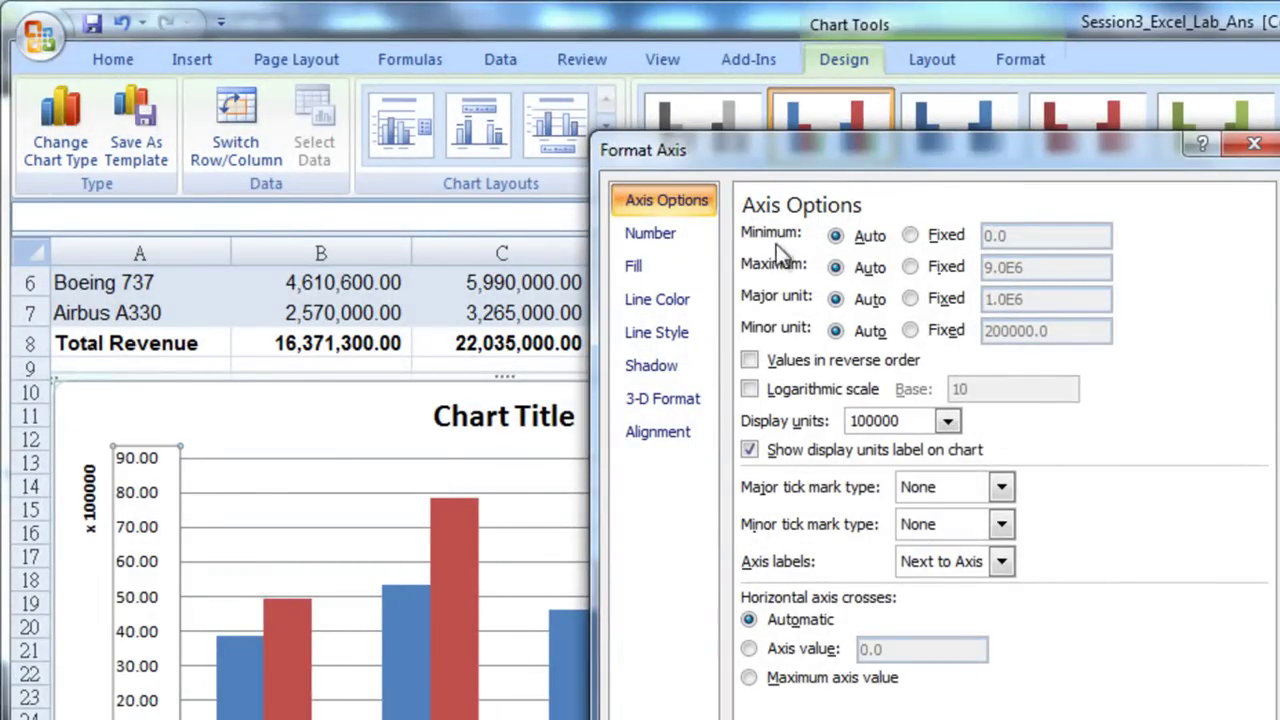
pyautogui.click(680, 233)
pyautogui.doubleClick(968, 236)
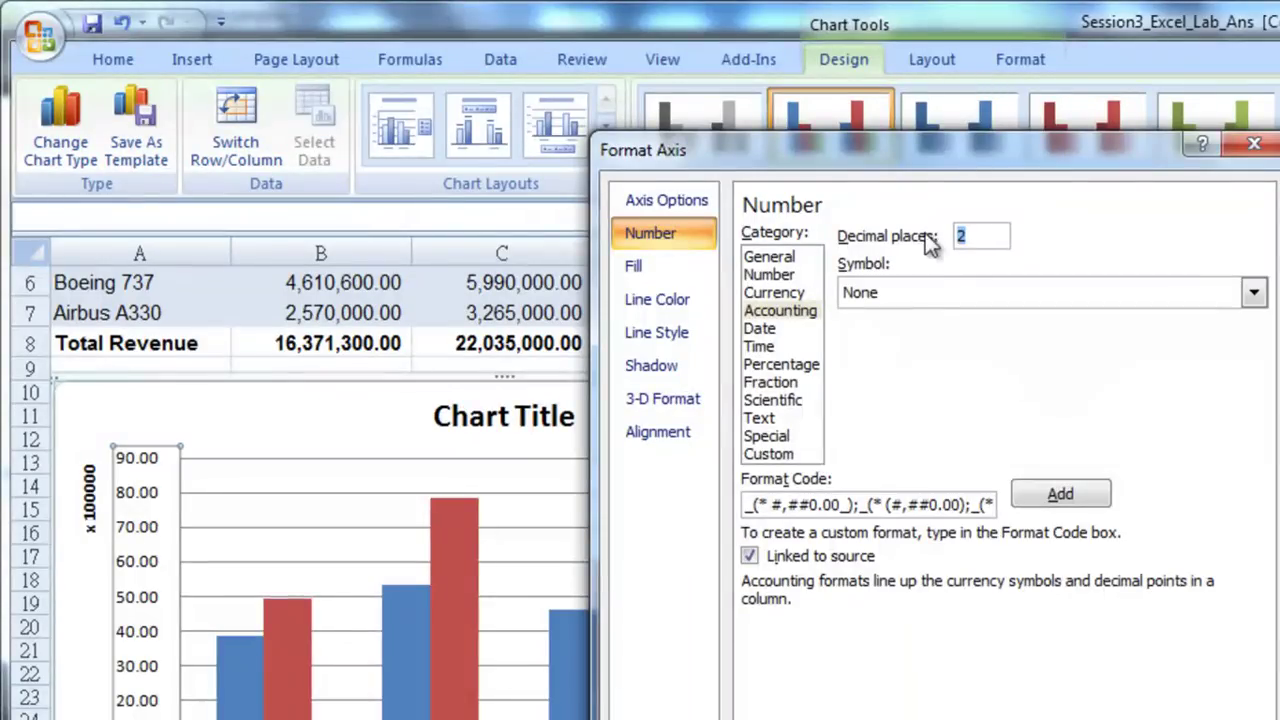
pyautogui.write('0')
pyautogui.press('Return')
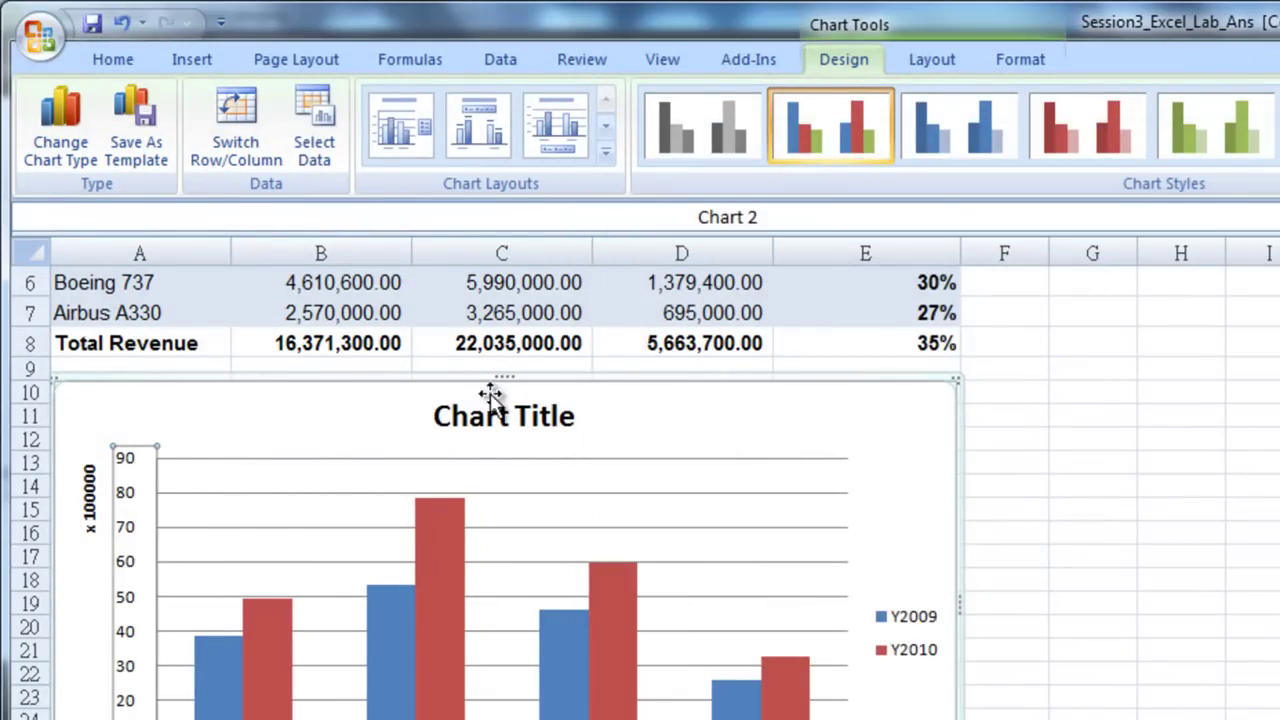
# - Replace the column chart's placeholder title with 'Revenue Comparison 2009 and 2010'
pyautogui.click(480, 415)
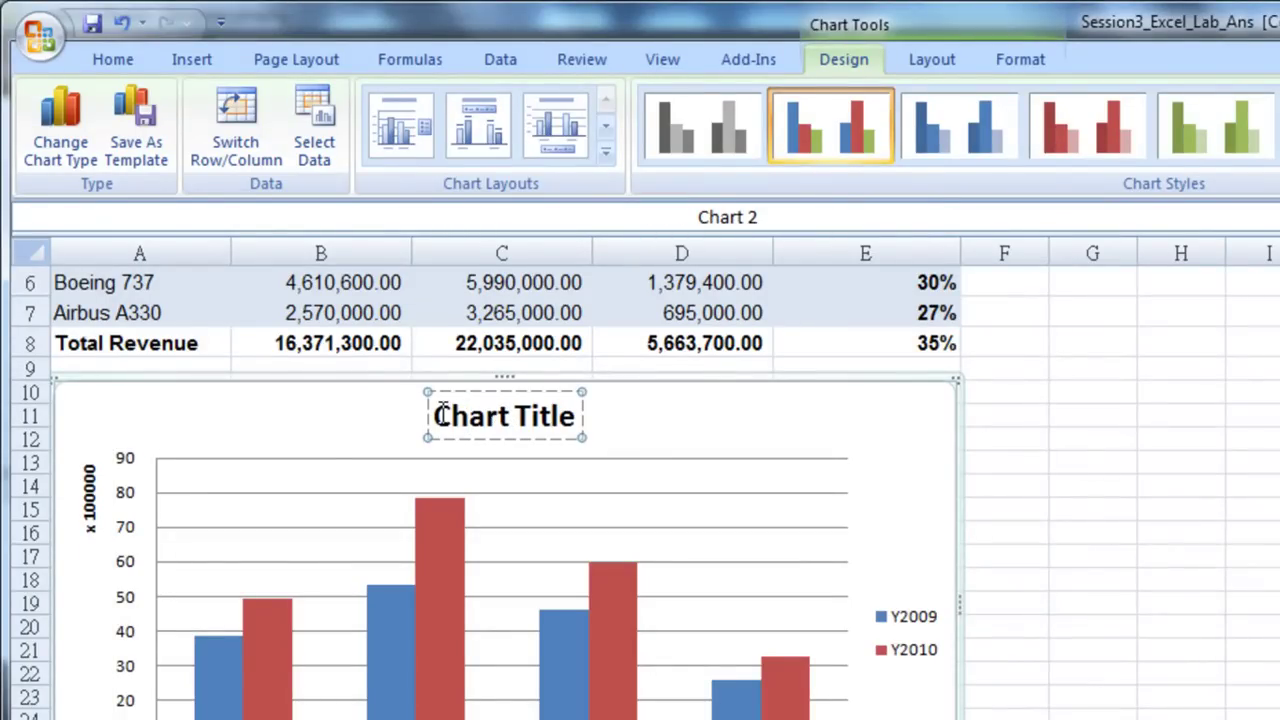
pyautogui.moveTo(441, 414); pyautogui.dragTo(566, 414)
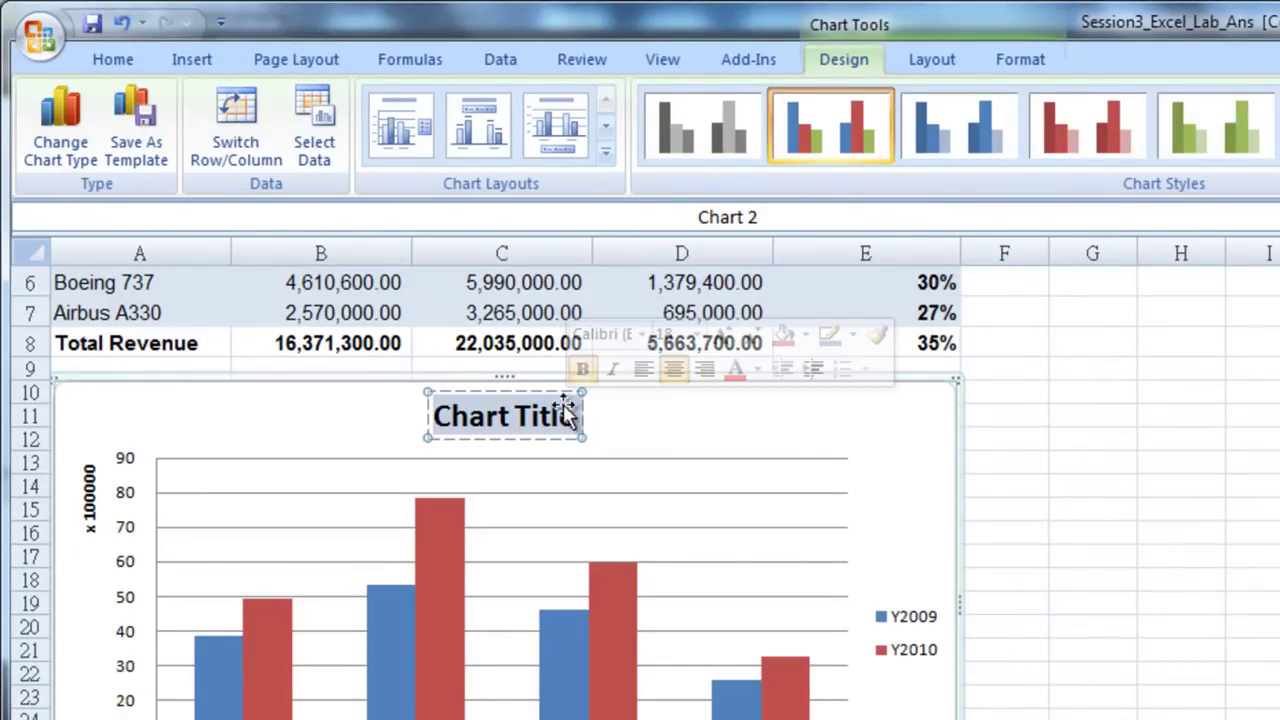
pyautogui.write('Revenue Co')
pyautogui.write('mpa')
pyautogui.press('BackSpace')
pyautogui.write('parison 2009 and 2010')
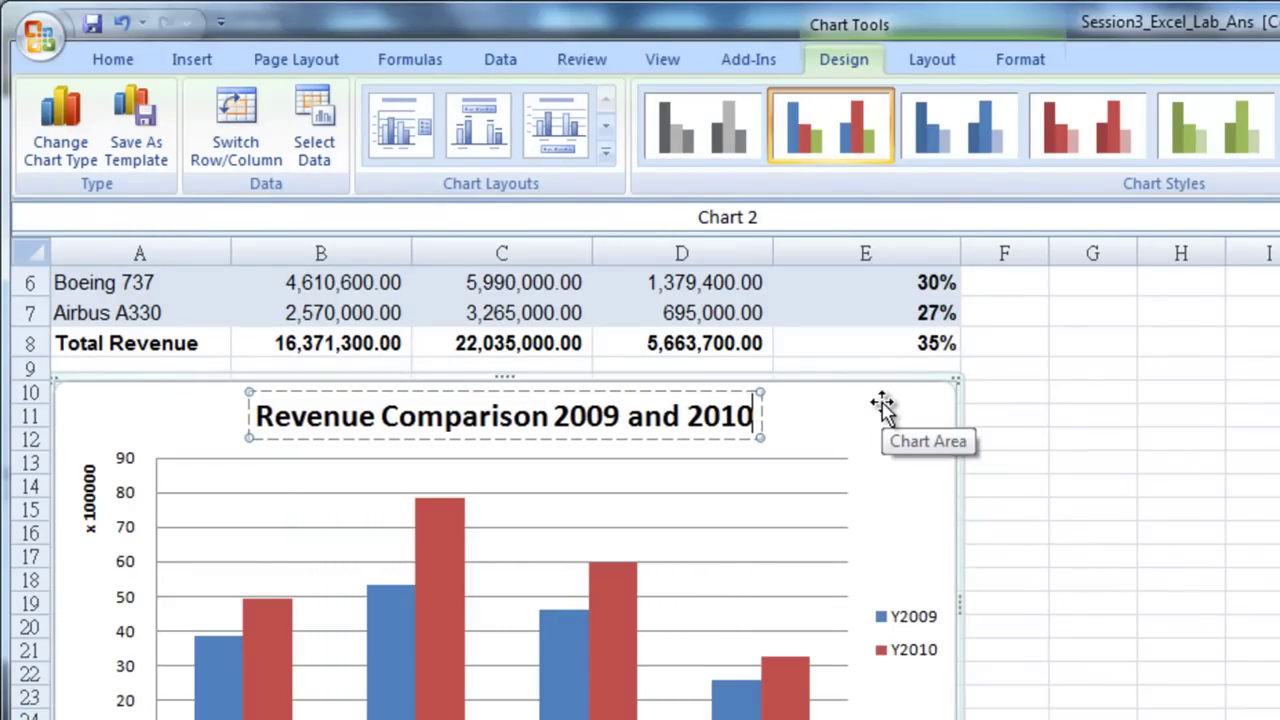
pyautogui.click(1066, 548)
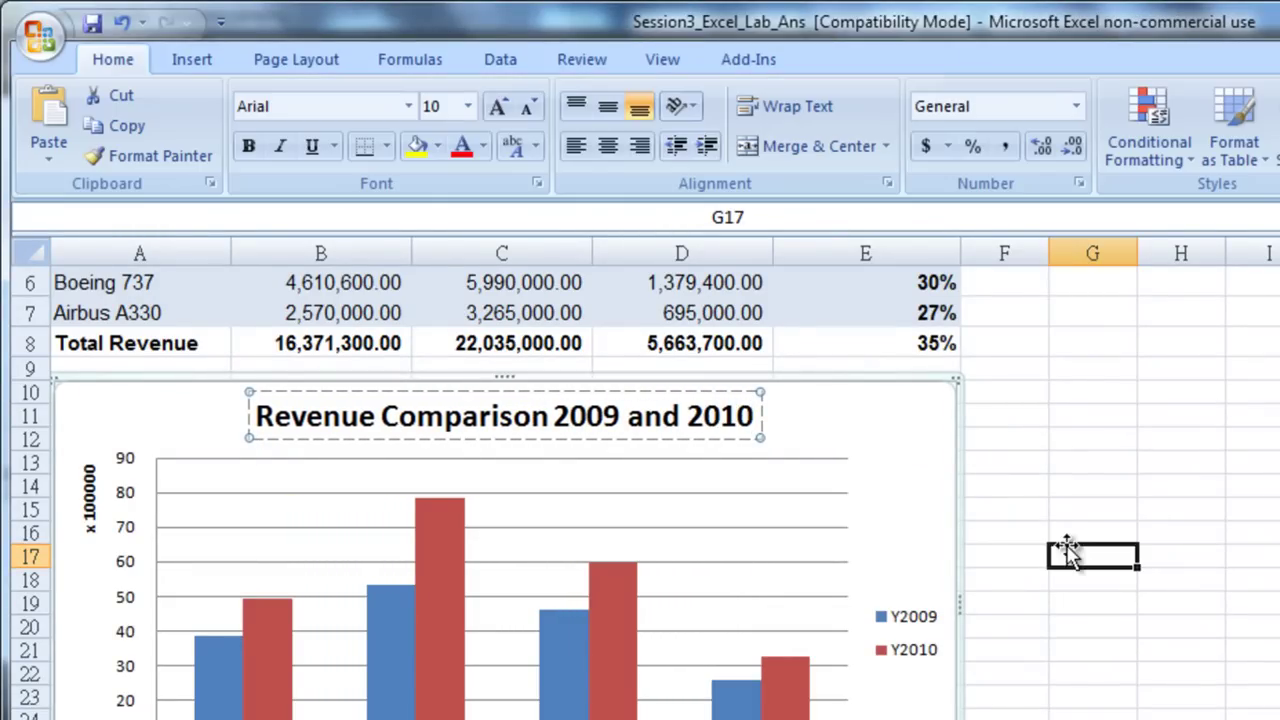